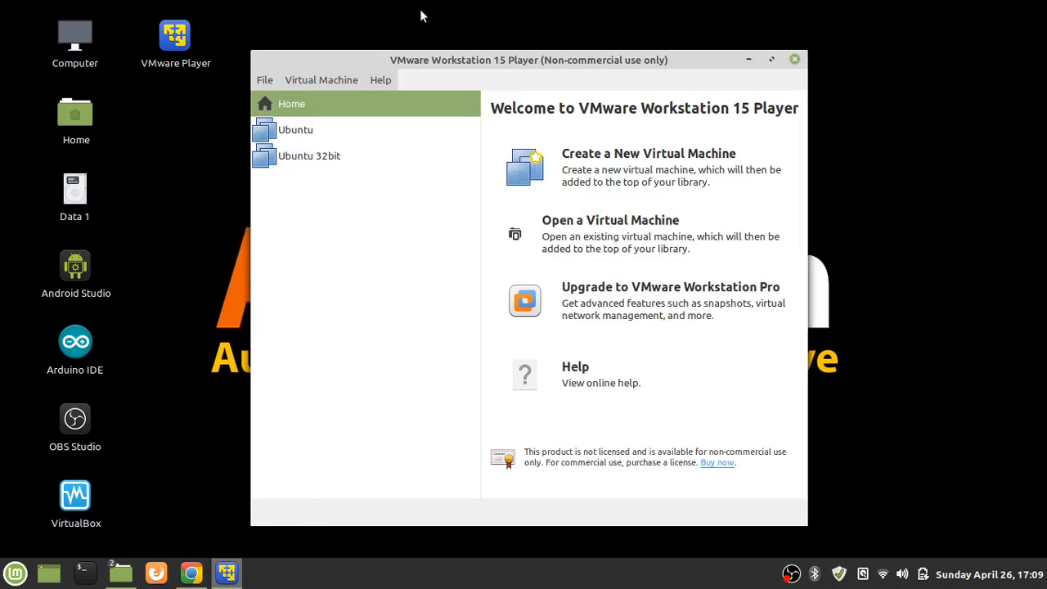
# Move the VMware Player window up and to the right on the desktop
pyautogui.moveTo(448, 60); pyautogui.dragTo(474, 53)
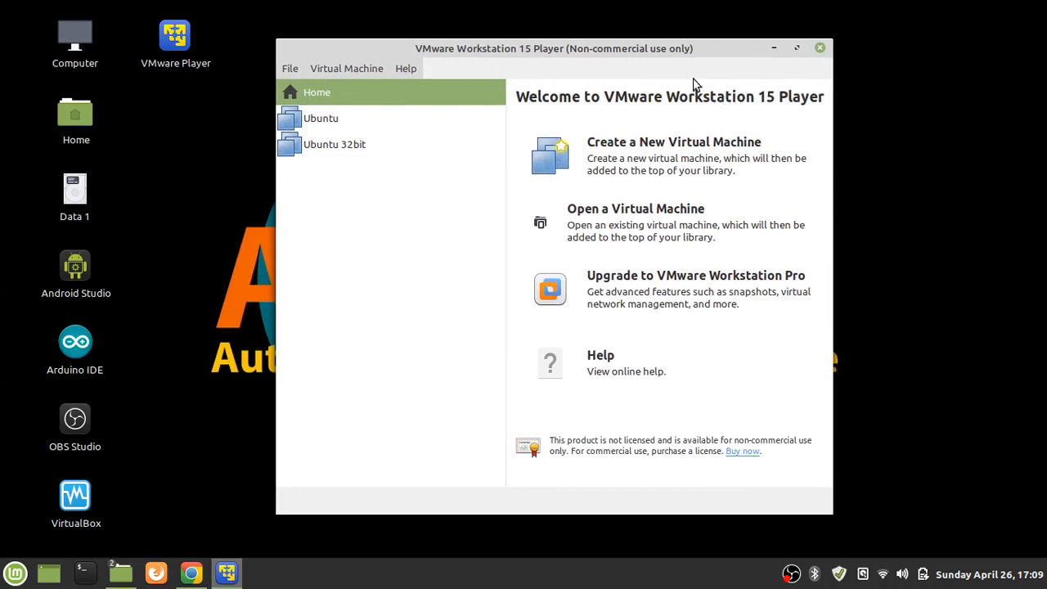
# Review the Ubuntu and Ubuntu 32bit machine details, then return Home and open the File menu
pyautogui.moveTo(672, 50)
pyautogui.mouseDown()
pyautogui.moveTo(697, 46)
pyautogui.moveTo(665, 37)
pyautogui.mouseUp()
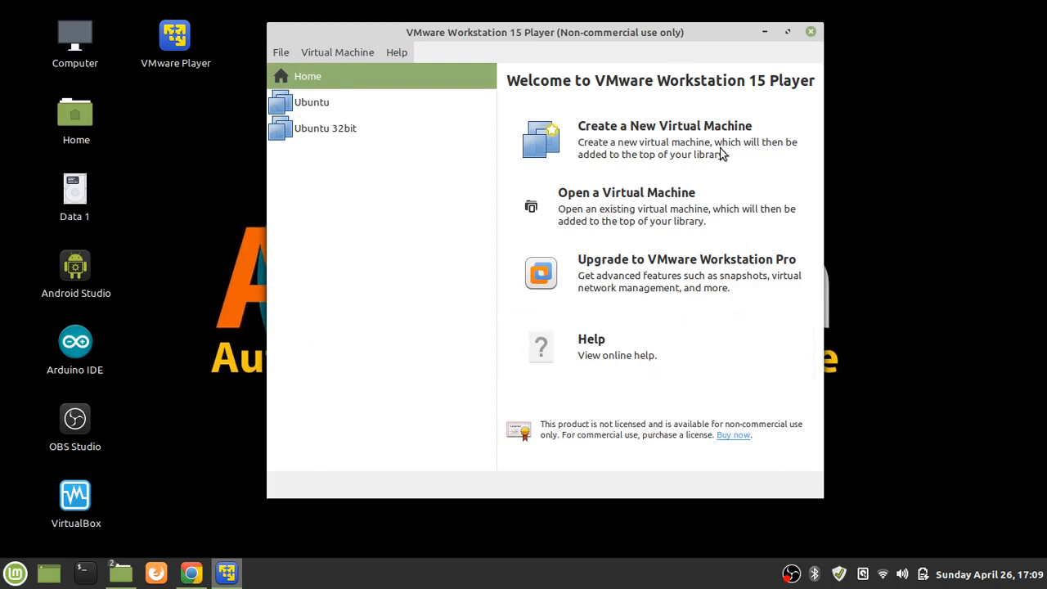
pyautogui.click(305, 109)
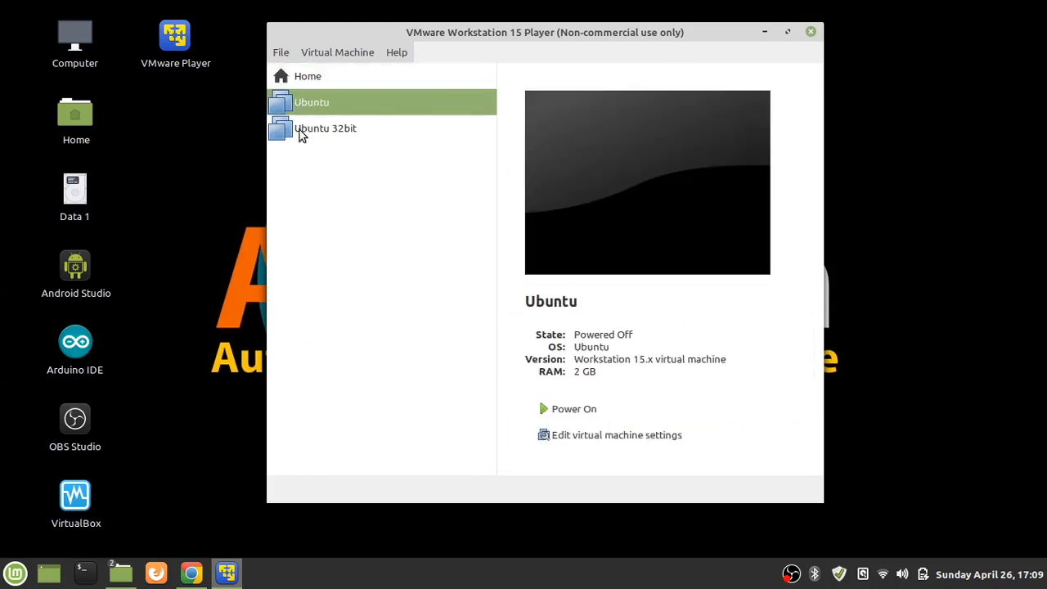
pyautogui.click(301, 131)
pyautogui.click(299, 106)
pyautogui.click(307, 131)
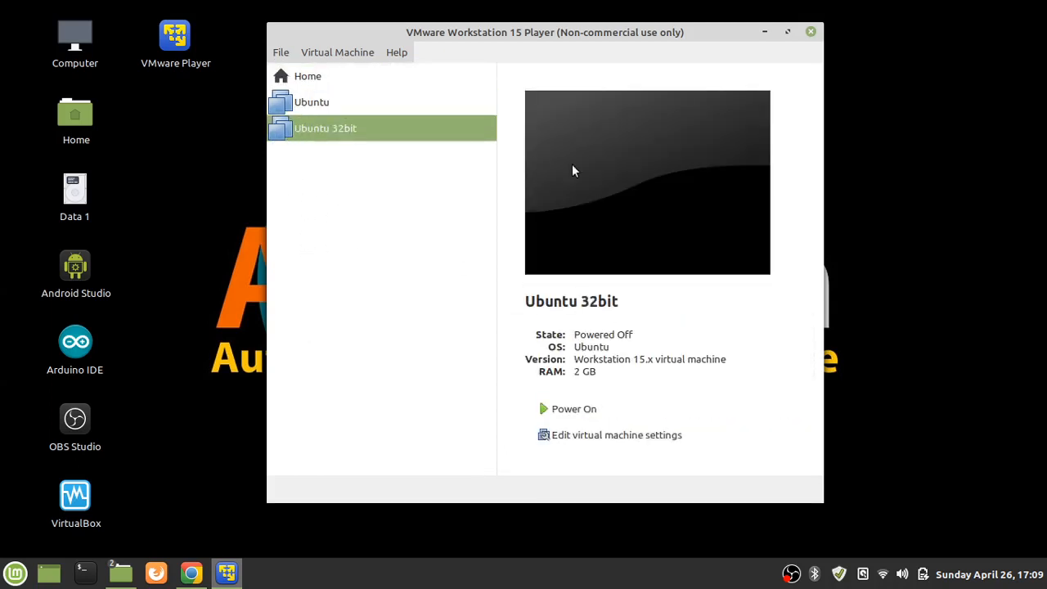
pyautogui.click(318, 110)
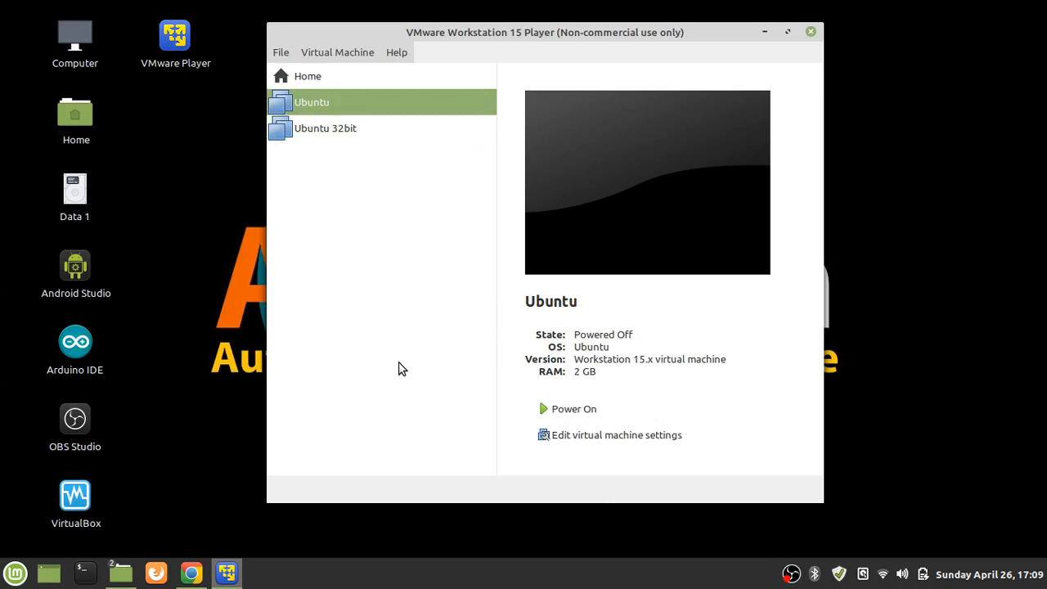
pyautogui.click(297, 77)
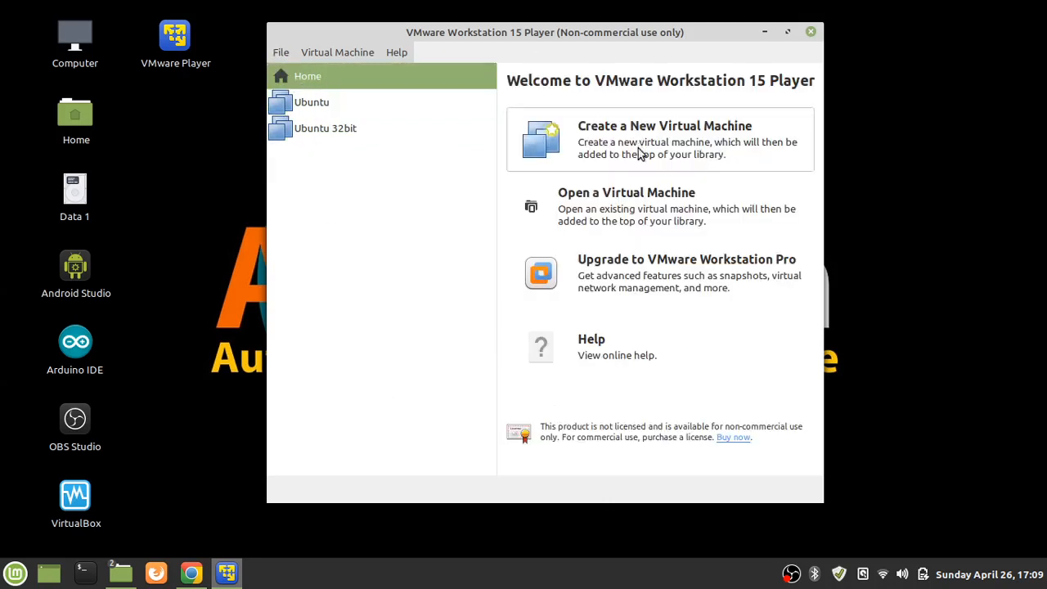
pyautogui.click(281, 51)
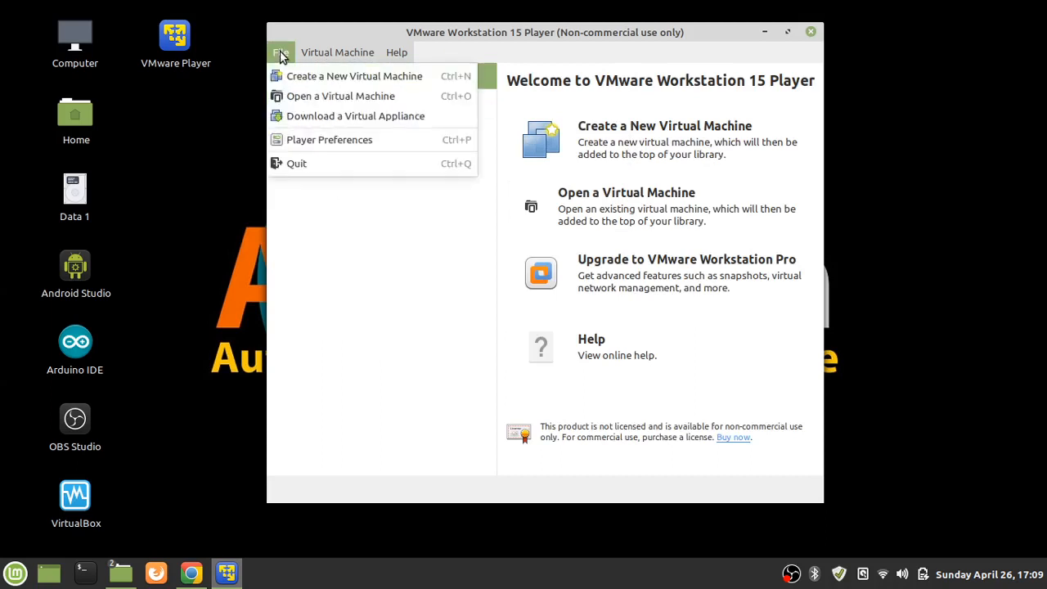
# Start the New Virtual Machine Wizard and inspect the /dev/sr0 physical-drive install option
pyautogui.click(278, 55)
pyautogui.click(315, 77)
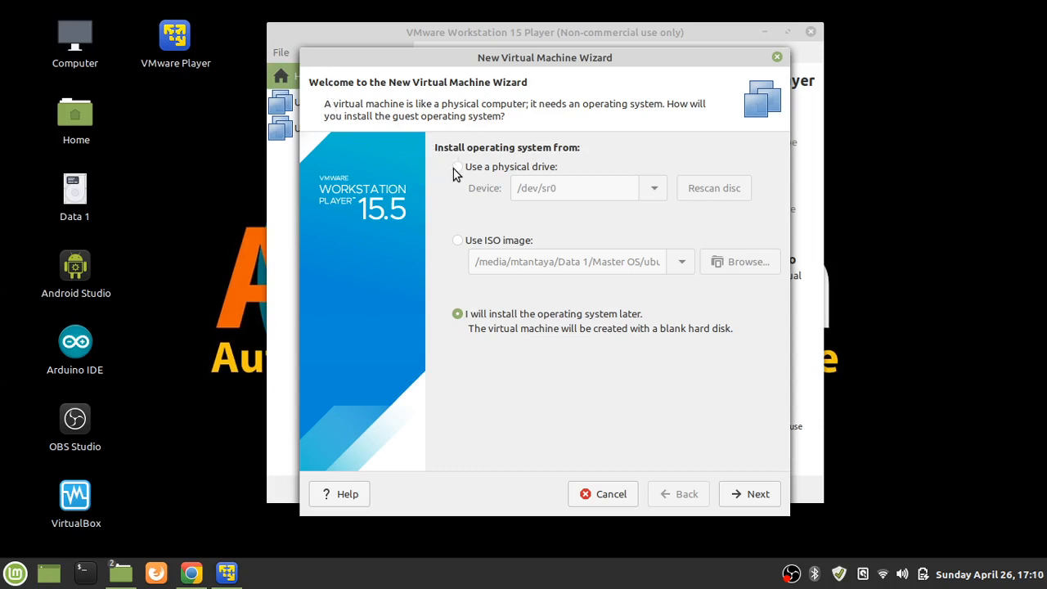
pyautogui.click(456, 167)
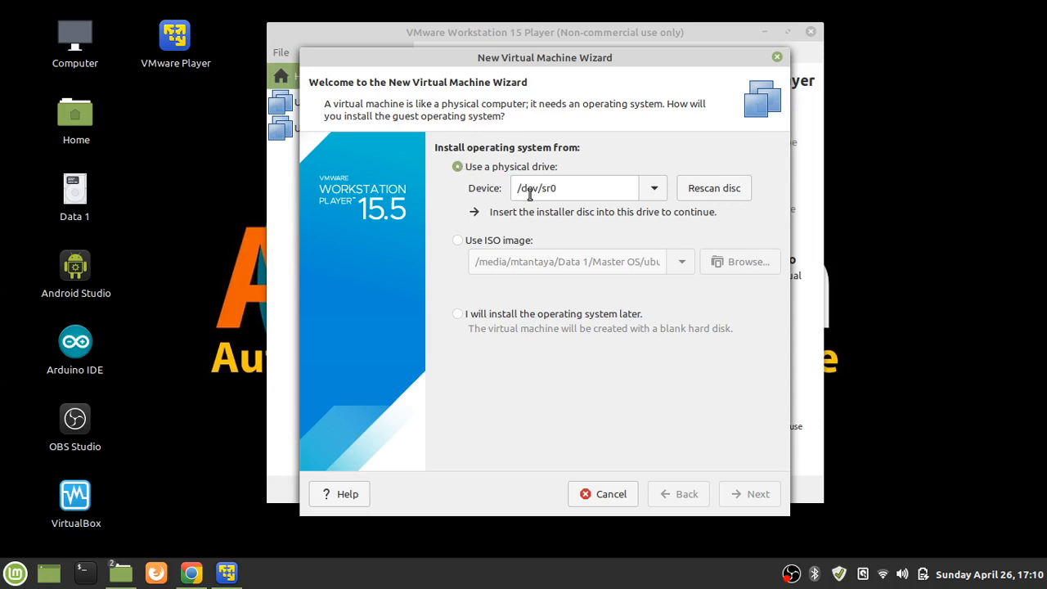
pyautogui.moveTo(517, 189); pyautogui.dragTo(554, 192)
pyautogui.click(563, 186)
pyautogui.click(521, 189)
pyautogui.click(560, 189)
# Choose 'I will install the operating system later' and continue to guest OS selection
pyautogui.click(459, 241)
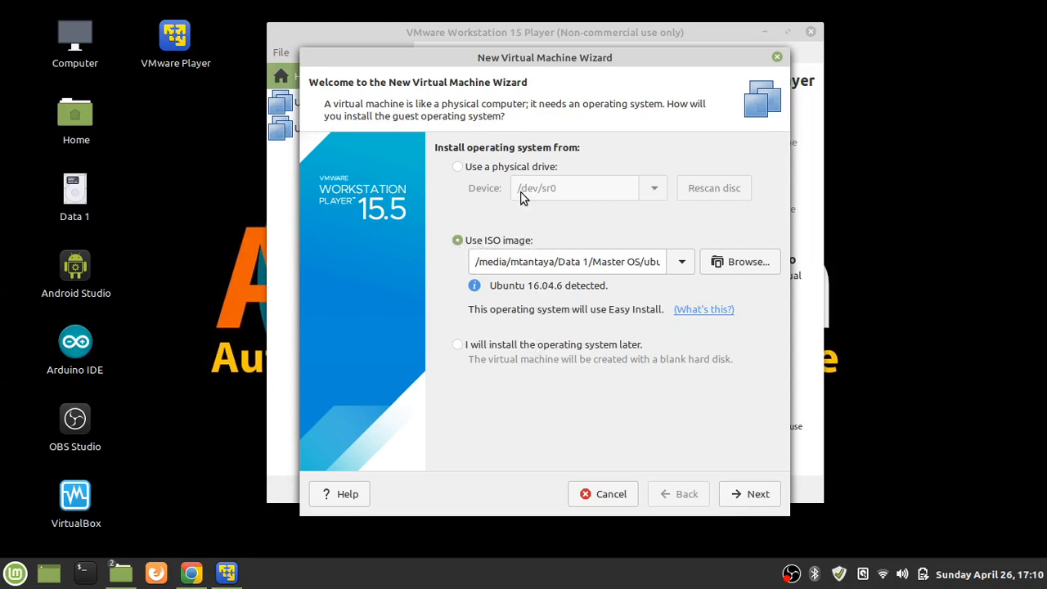
pyautogui.click(459, 350)
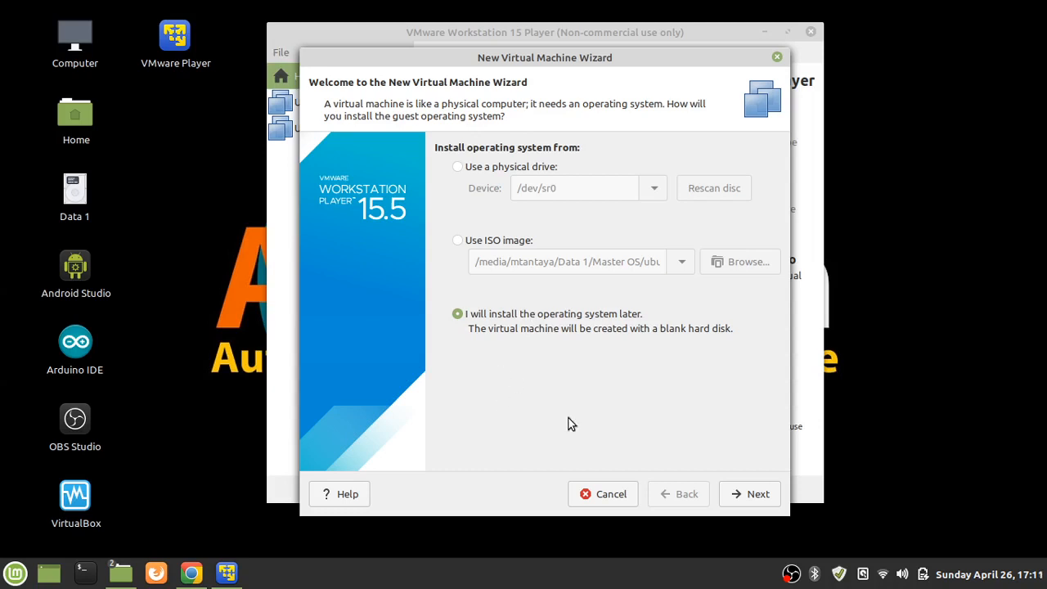
pyautogui.click(772, 507)
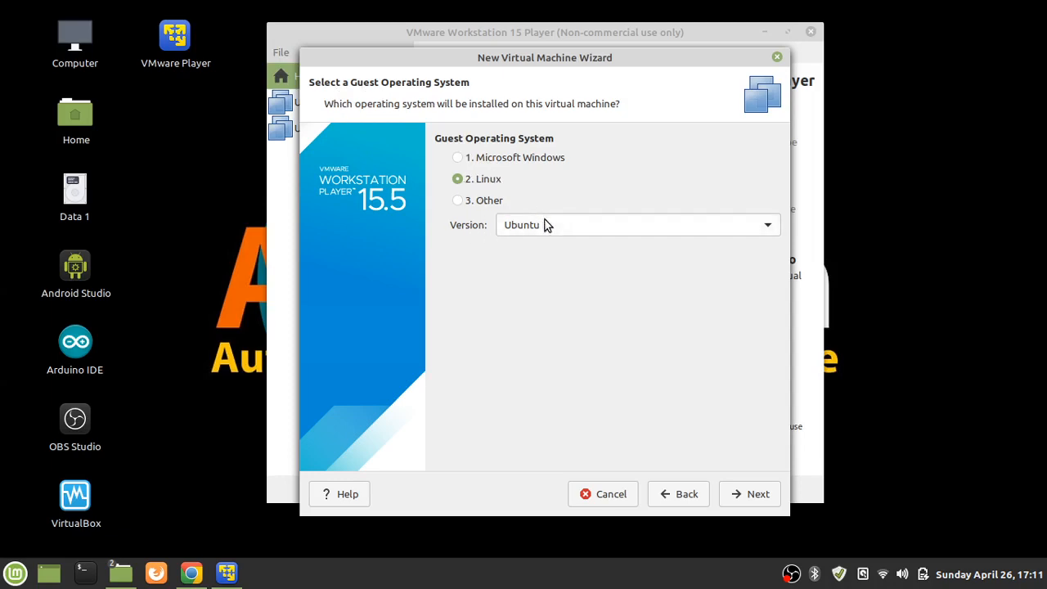
# Set the Linux guest version to Ubuntu and continue to naming
pyautogui.click(764, 233)
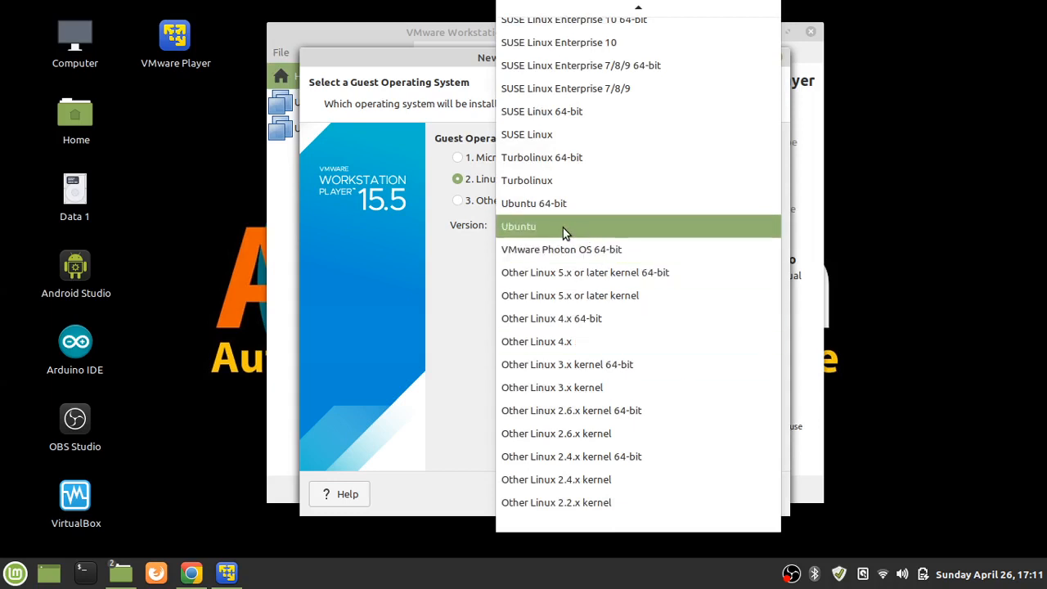
pyautogui.click(520, 232)
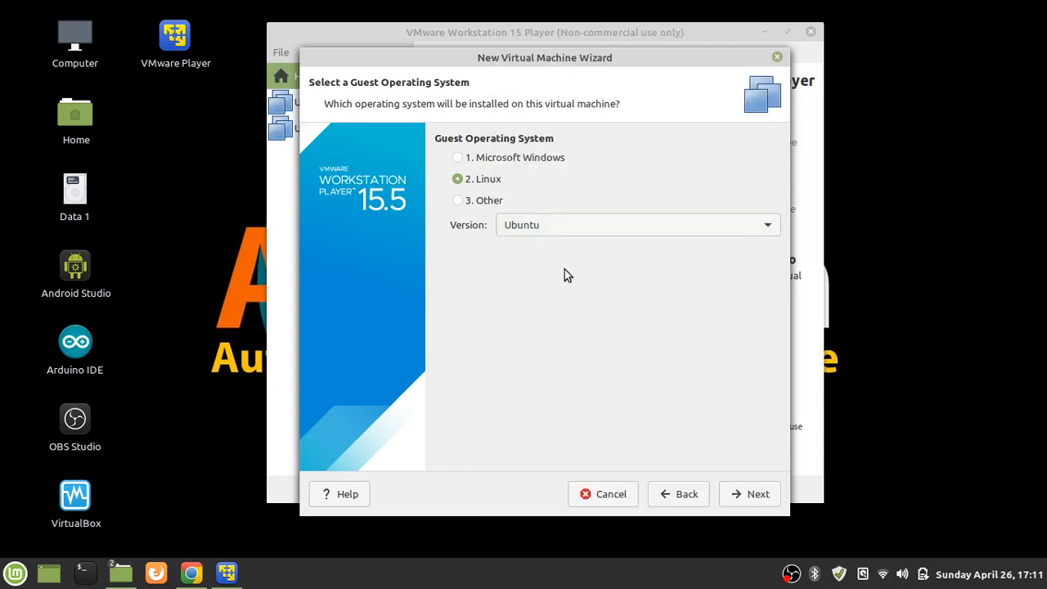
pyautogui.click(747, 500)
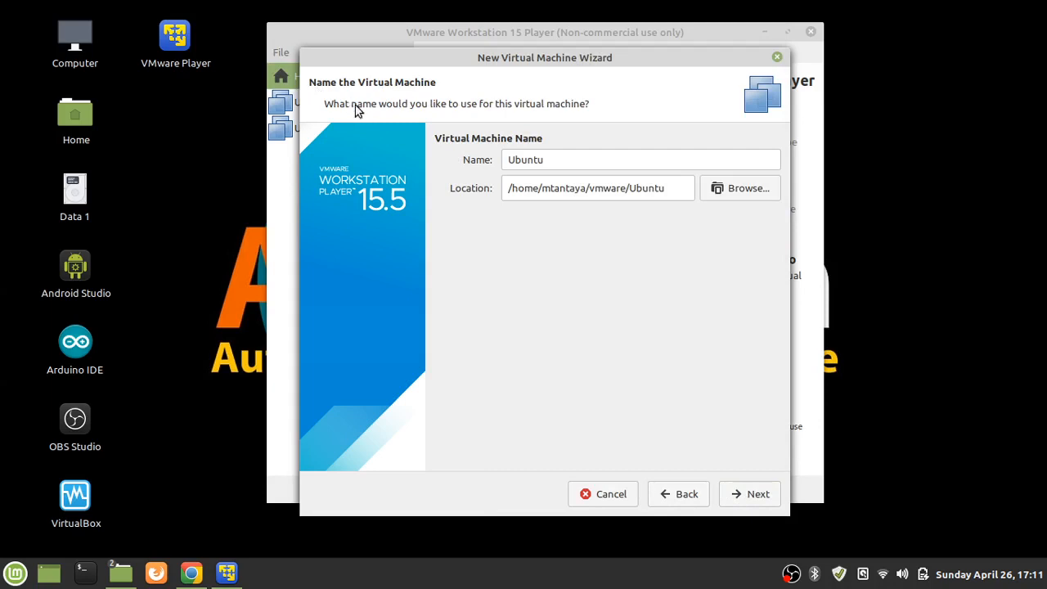
# Append '32 UMRI' so the machine is named Ubuntu 32 UMRI
pyautogui.click(546, 160)
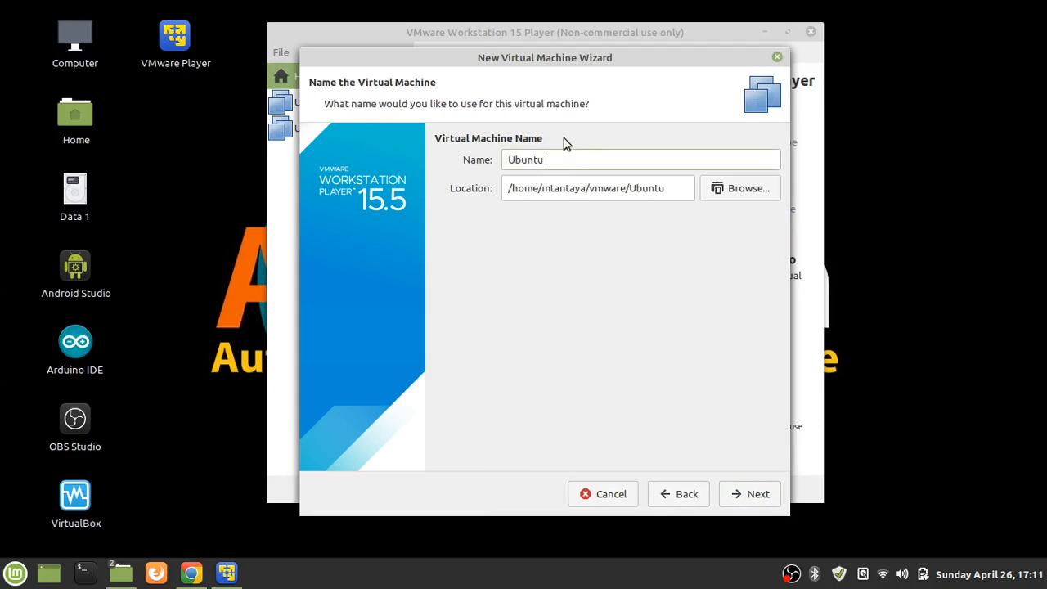
pyautogui.write('32 UMRI')
pyautogui.click(733, 189)
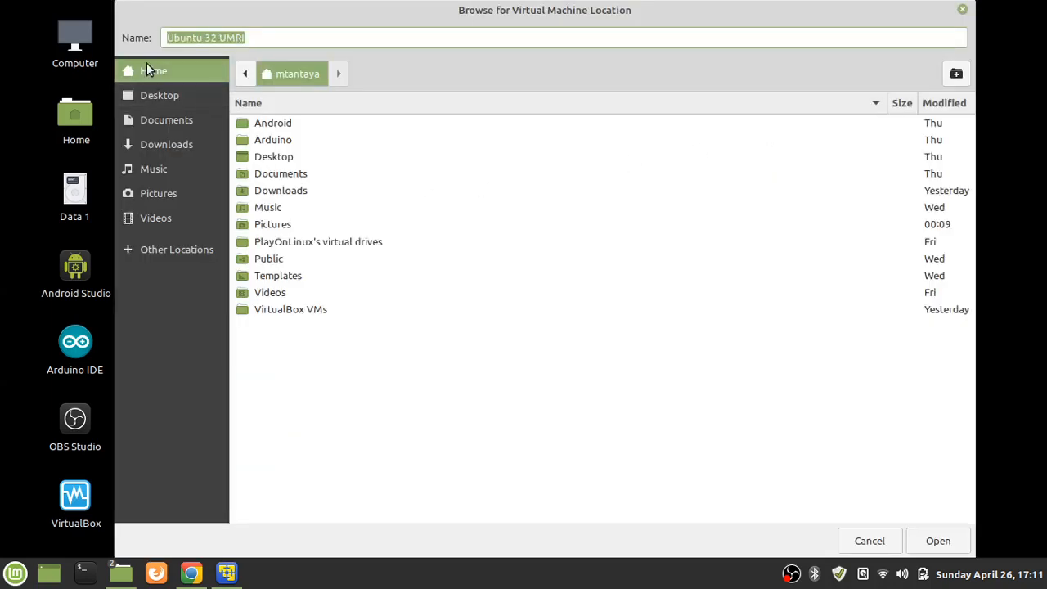
# Navigate to the Virtual folder on the Data 1 drive
pyautogui.click(131, 248)
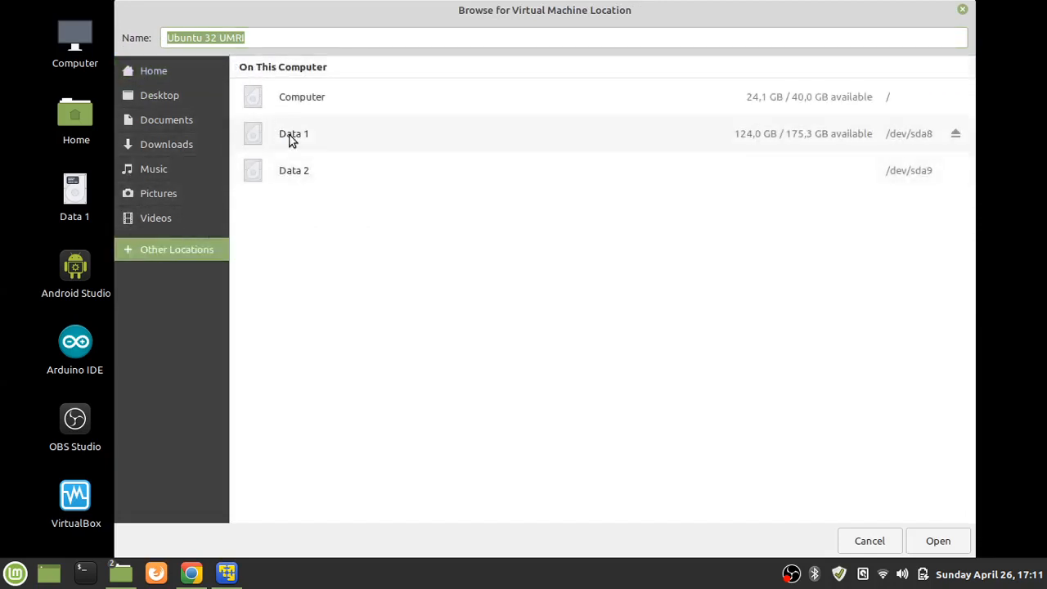
pyautogui.click(292, 139)
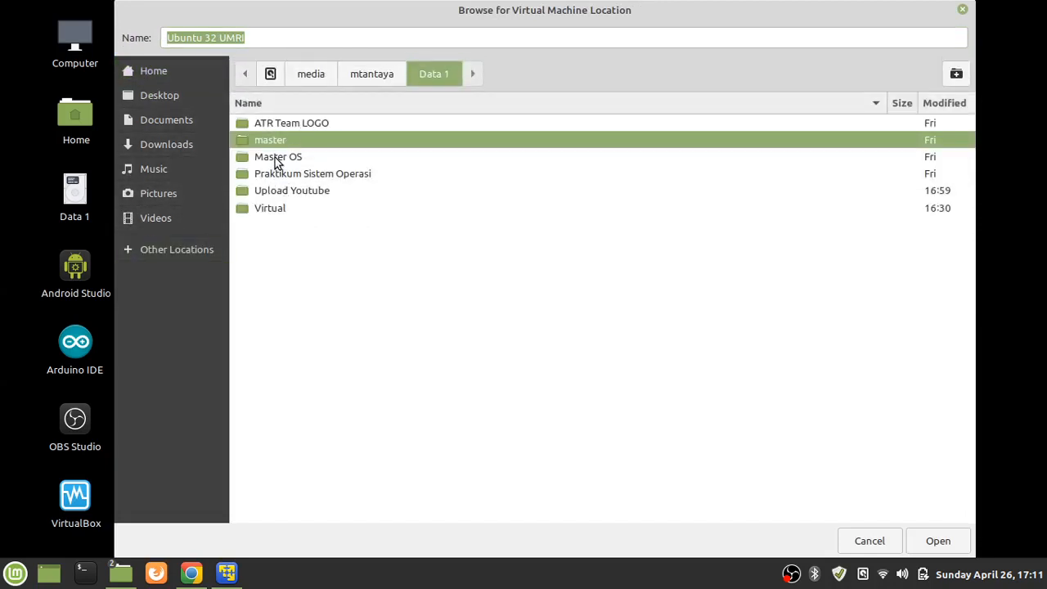
pyautogui.doubleClick(280, 211)
pyautogui.rightClick(303, 221)
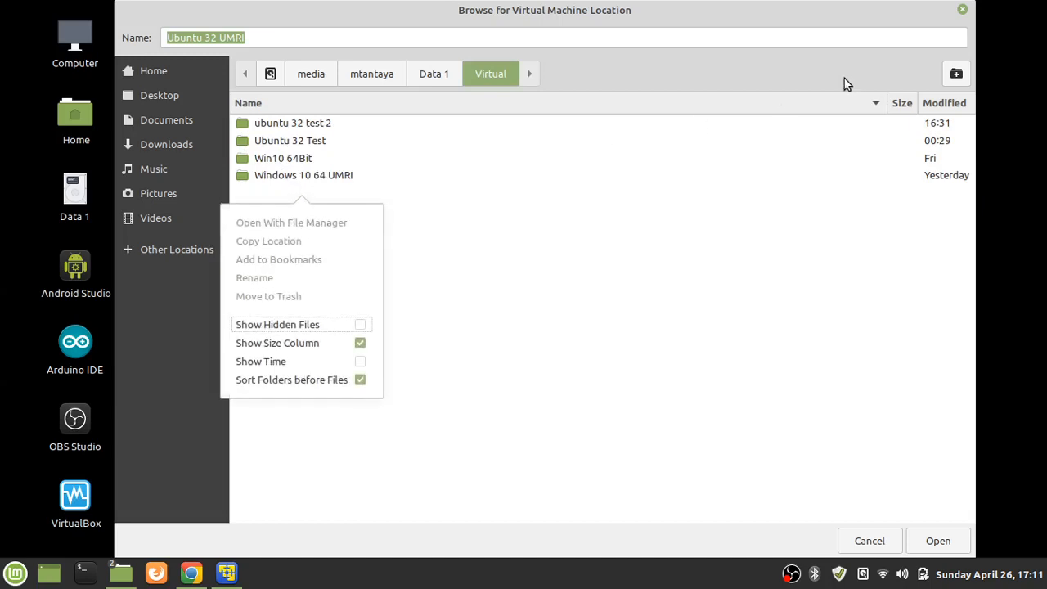
pyautogui.click(834, 104)
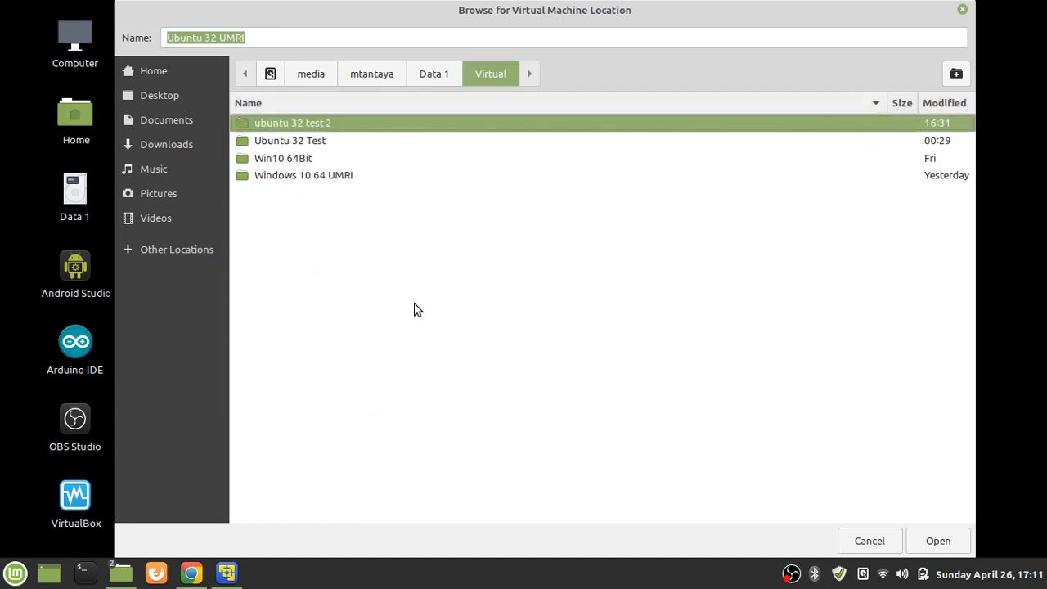
# Create an Ubuntu 32 UMRI folder in Virtual and choose it as the machine location
pyautogui.click(956, 74)
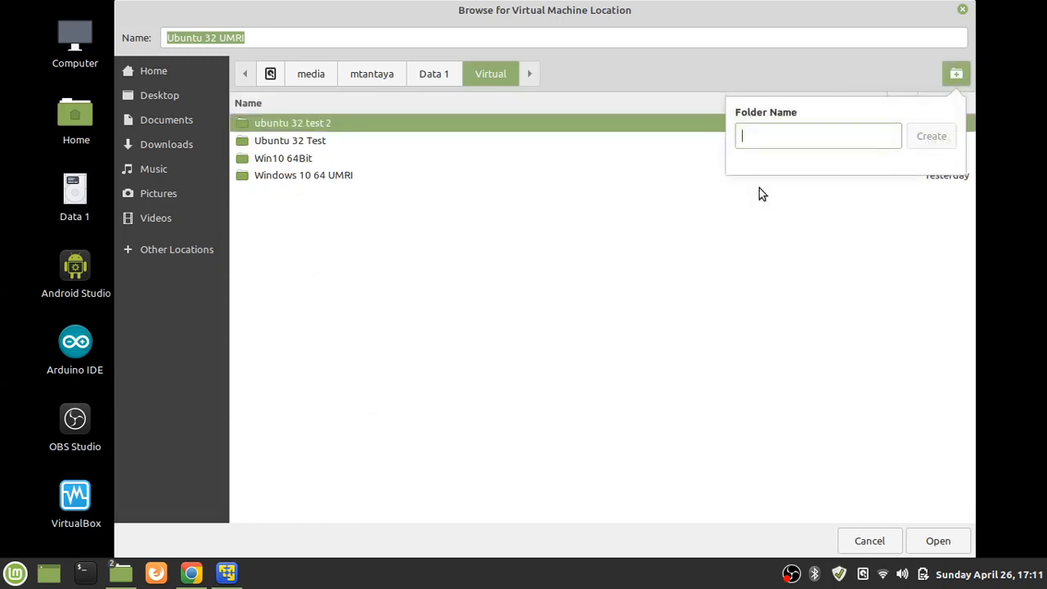
pyautogui.write('Ubun')
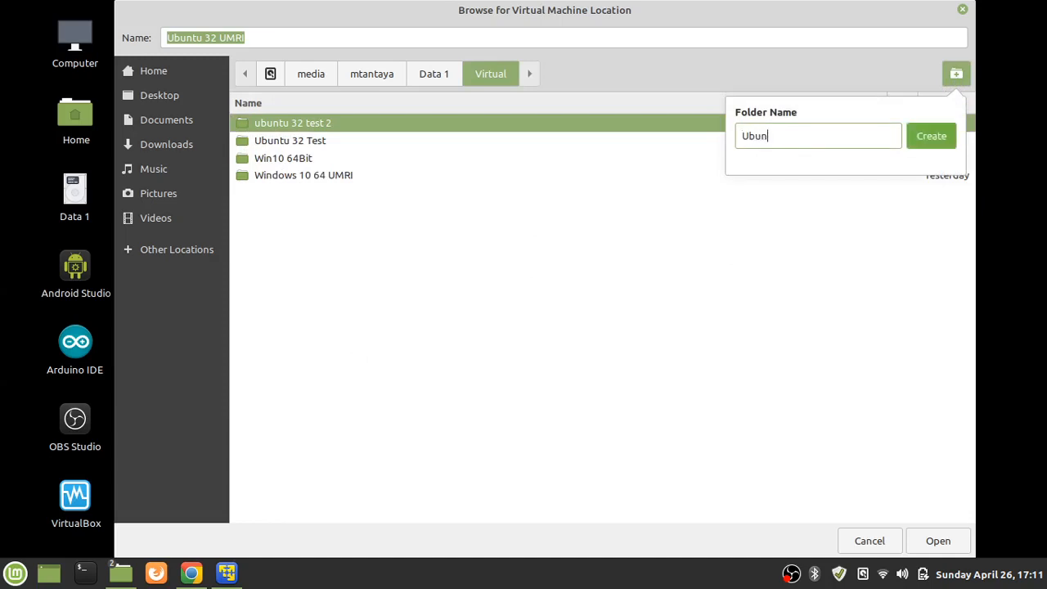
pyautogui.write('tu 32 ')
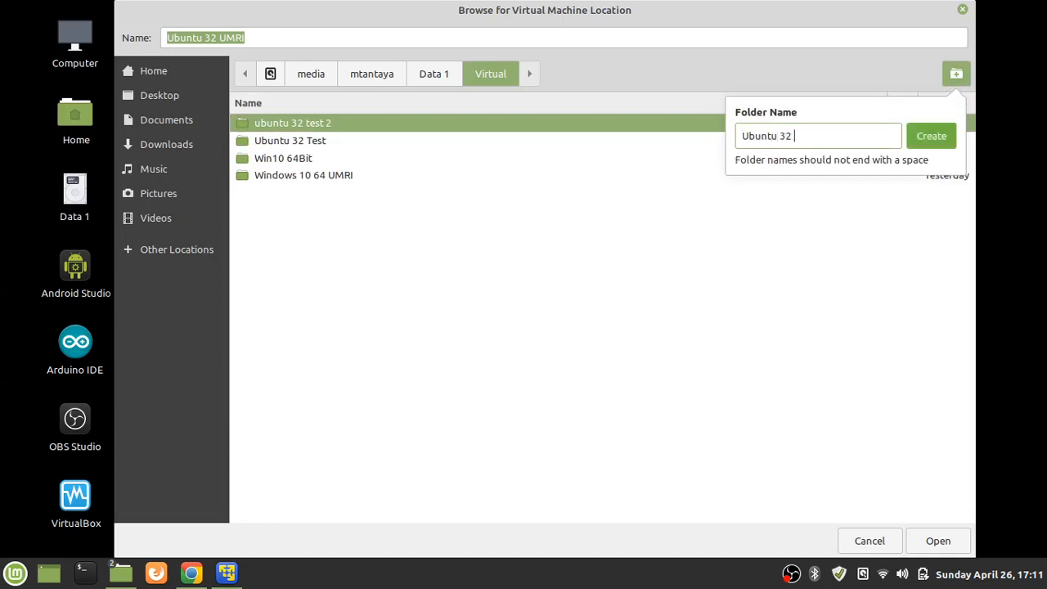
pyautogui.write('UMRI')
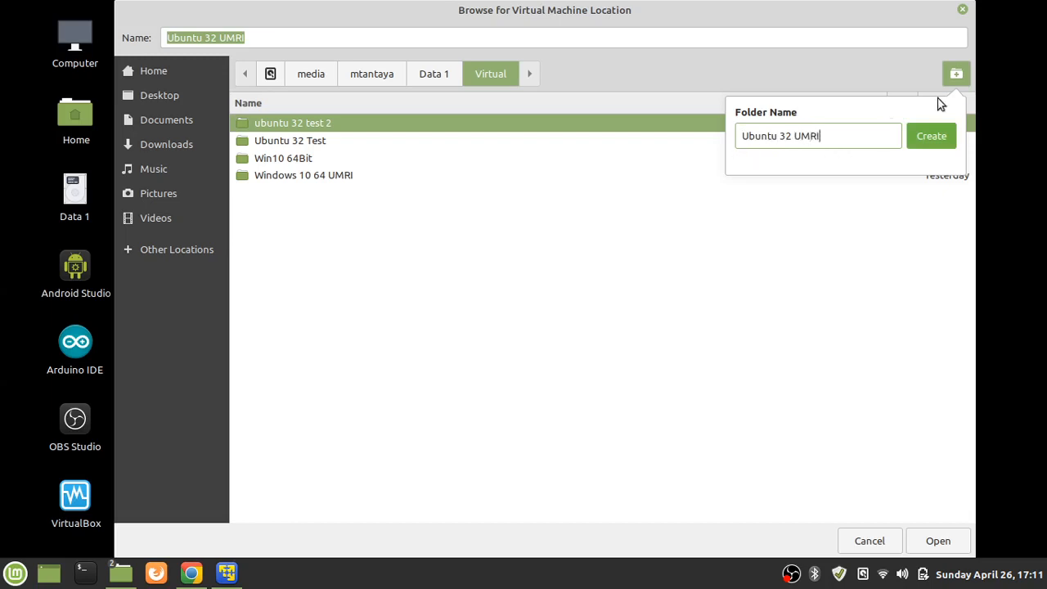
pyautogui.click(940, 139)
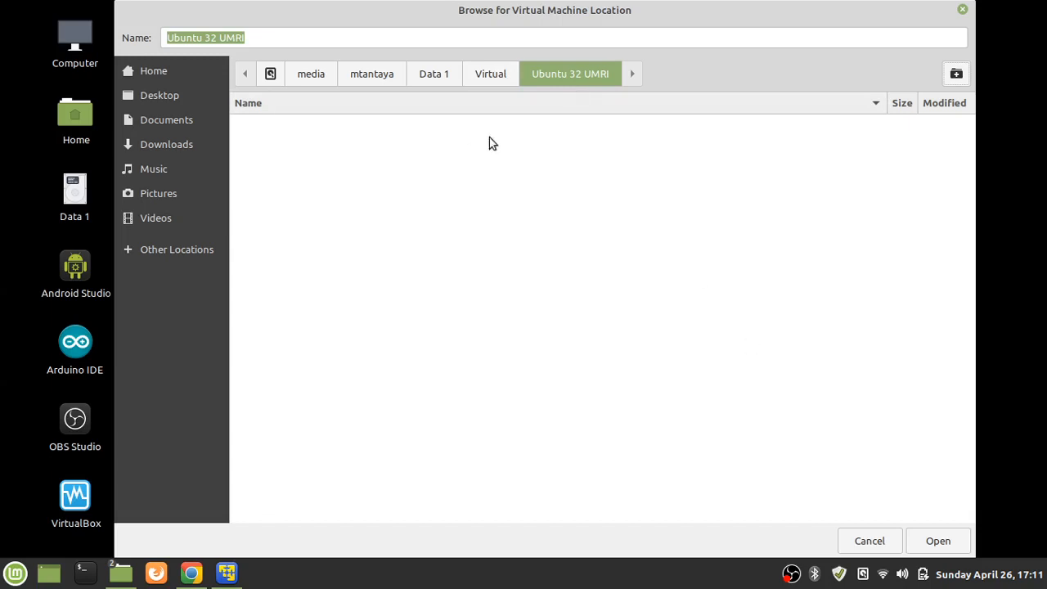
pyautogui.click(484, 73)
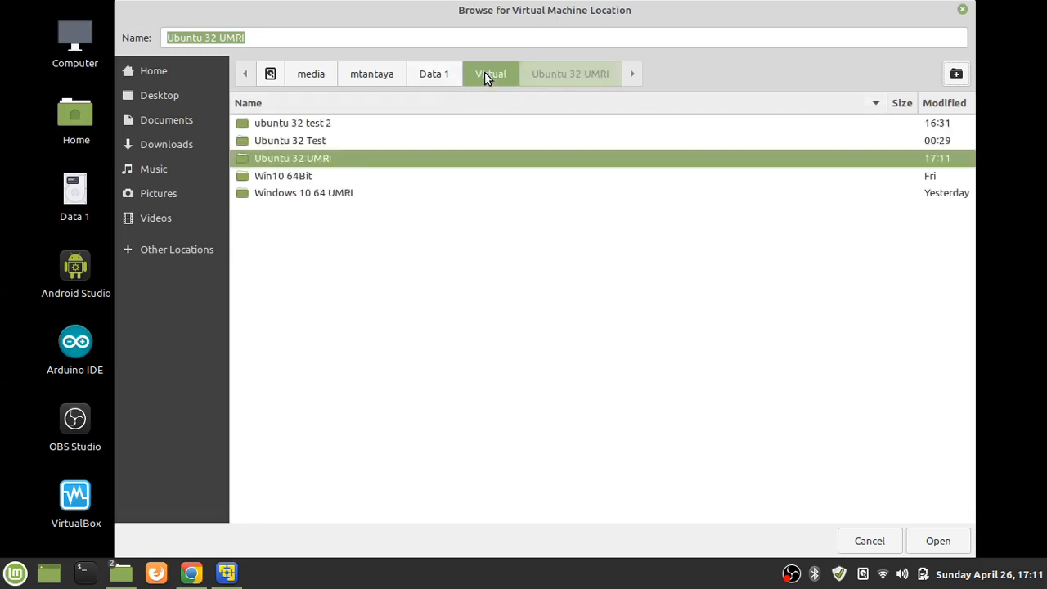
pyautogui.doubleClick(302, 160)
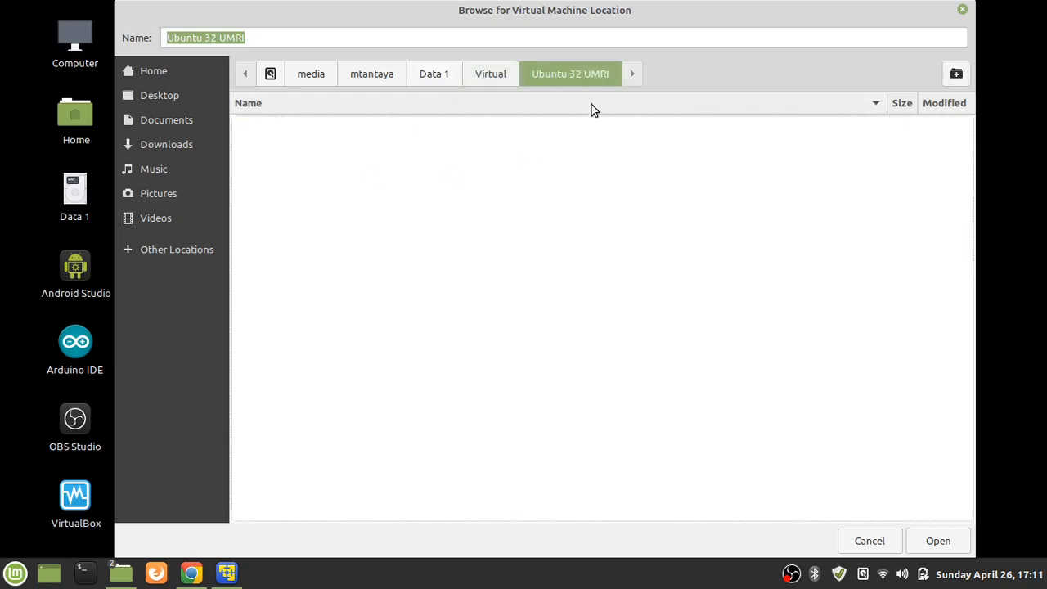
pyautogui.click(941, 543)
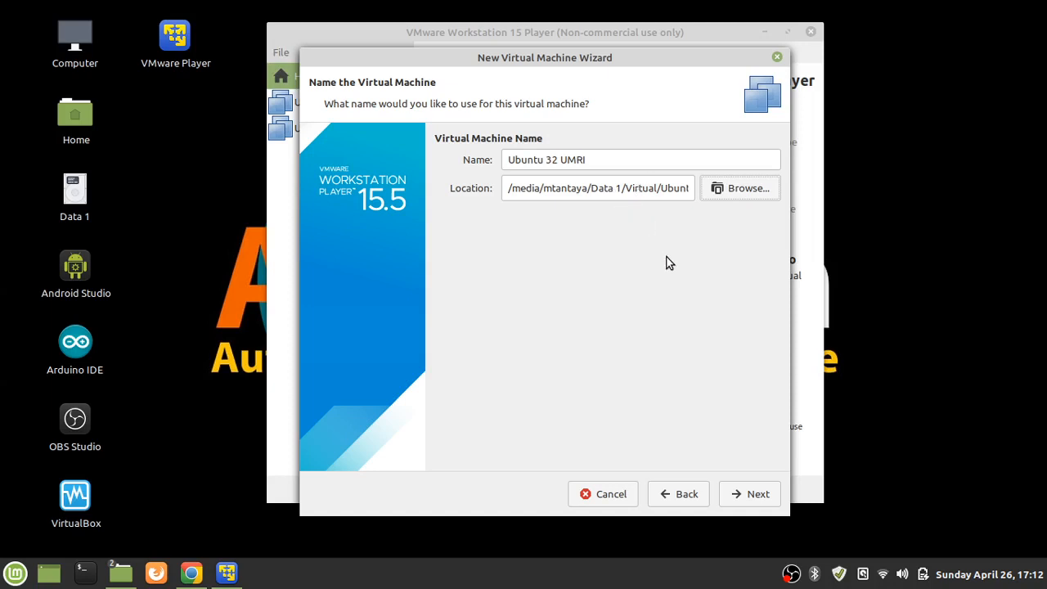
# Store the virtual disk as a single file with a 40,000 maximum disk size
pyautogui.click(754, 496)
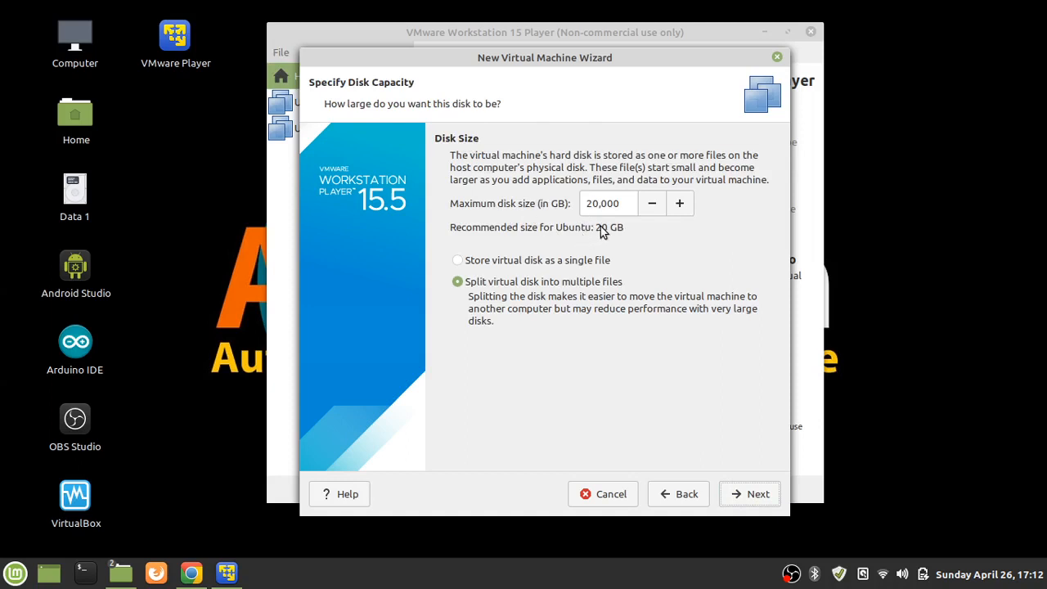
pyautogui.click(459, 261)
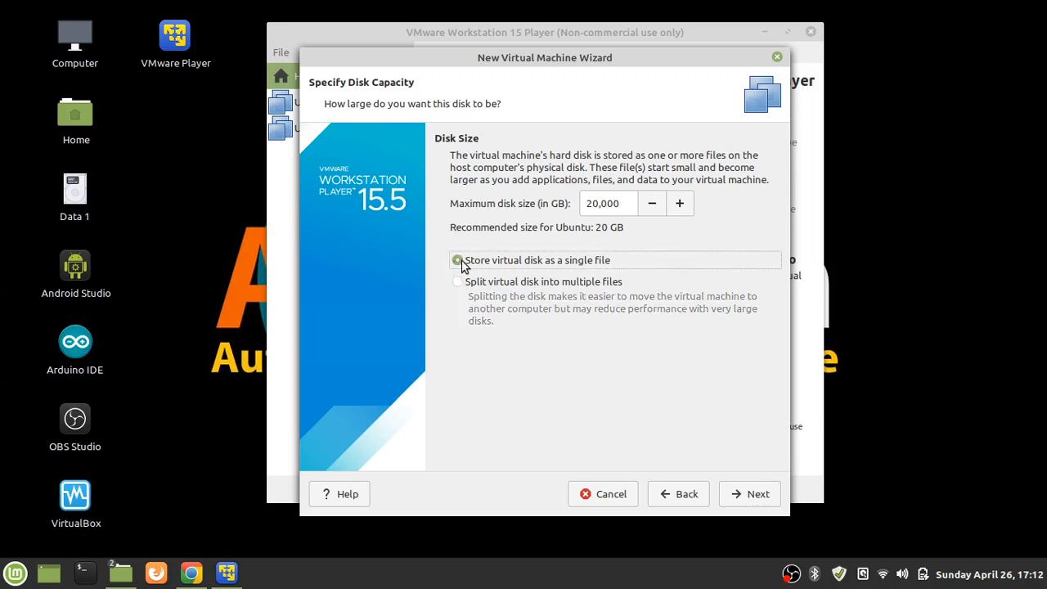
pyautogui.click(589, 205)
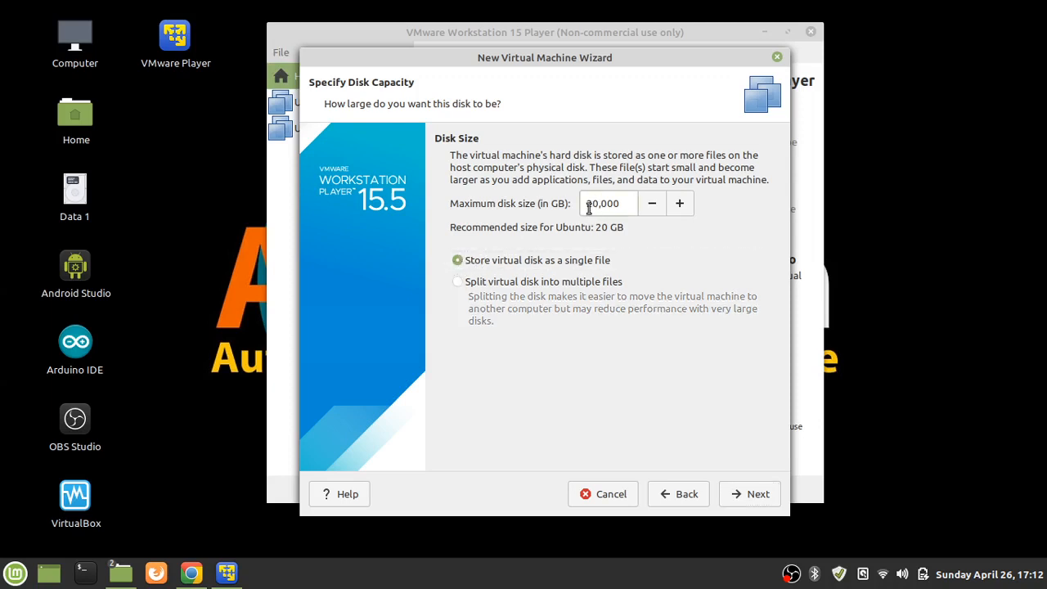
pyautogui.moveTo(595, 205); pyautogui.dragTo(573, 211)
pyautogui.moveTo(587, 203); pyautogui.dragTo(619, 207)
# Confirm the disk size and open the new machine's hardware customization
pyautogui.click(618, 207)
pyautogui.click(757, 496)
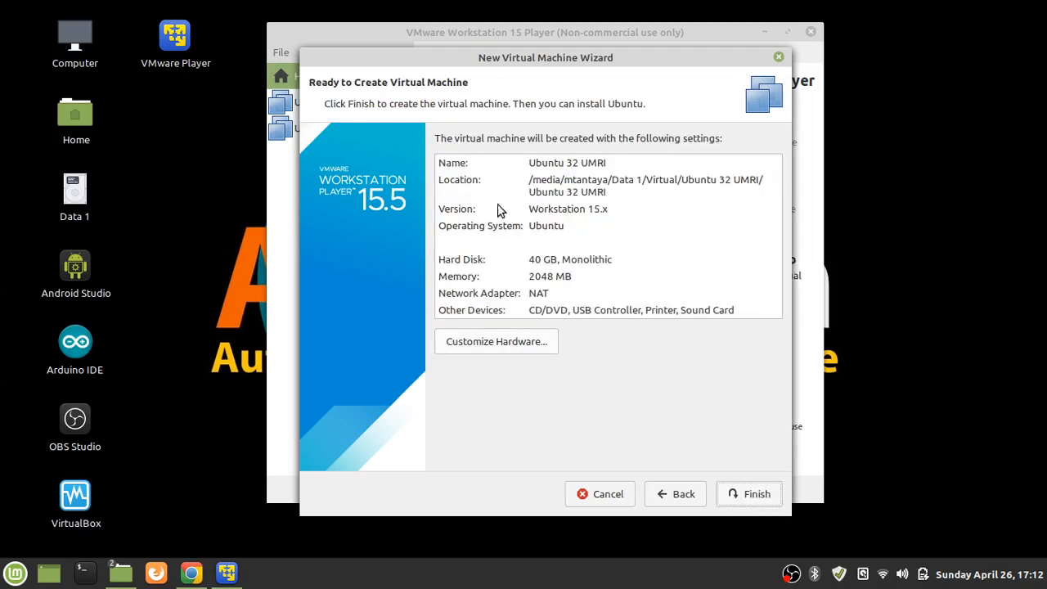
pyautogui.click(491, 343)
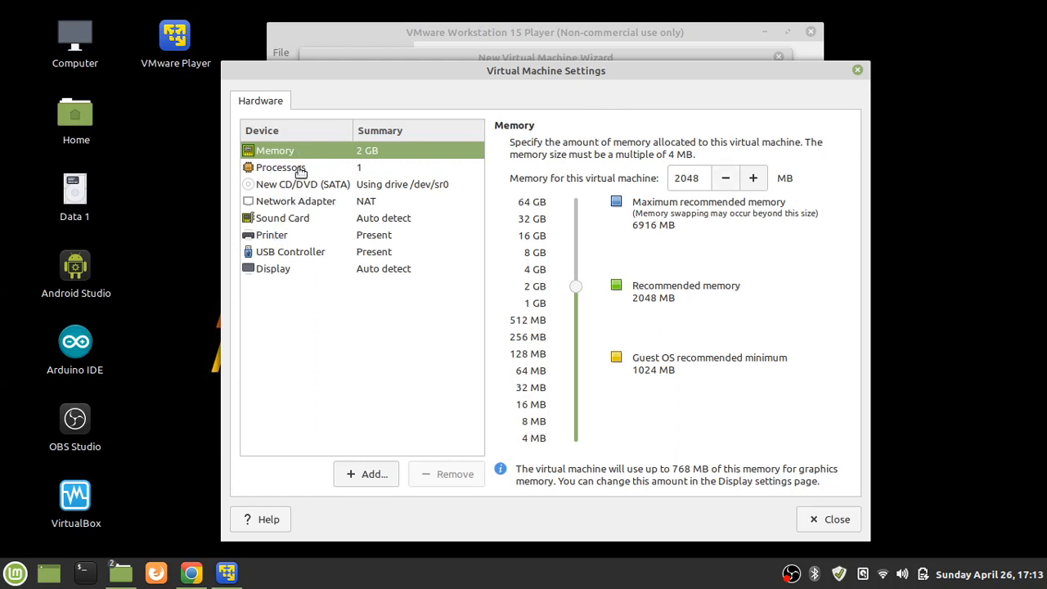
# Set the number of processor cores to 2
pyautogui.click(297, 169)
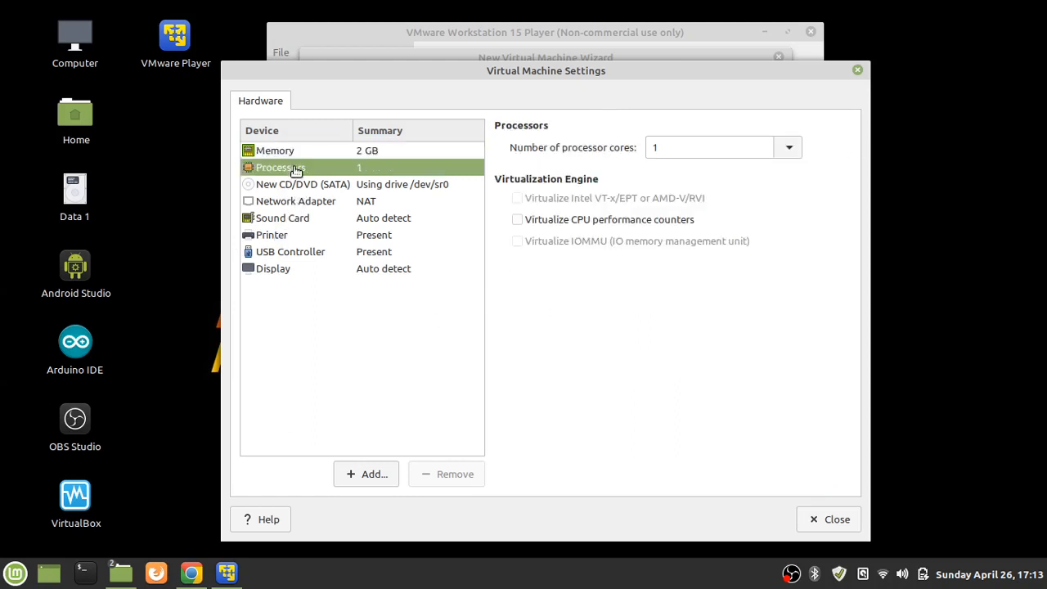
pyautogui.click(789, 151)
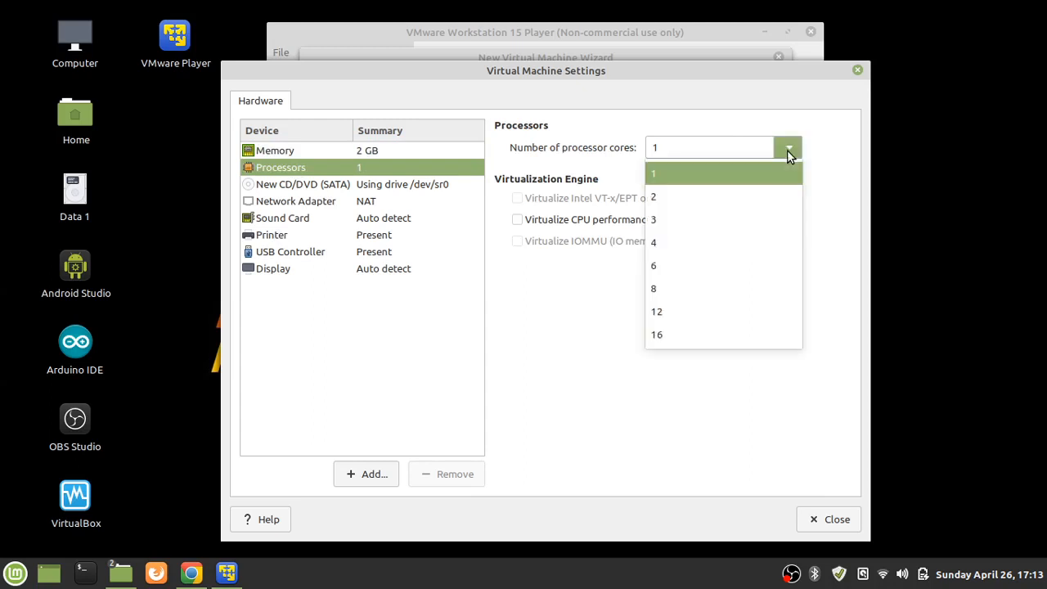
pyautogui.click(706, 208)
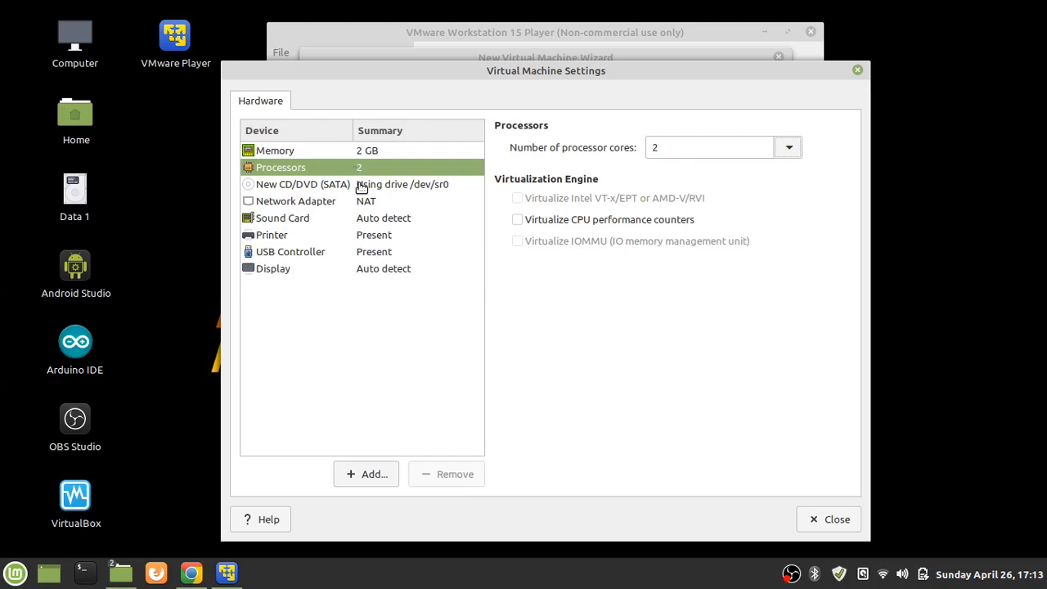
# Make the CD/DVD drive use the ubuntu-16.04.6-desktop-i386.iso image
pyautogui.click(333, 189)
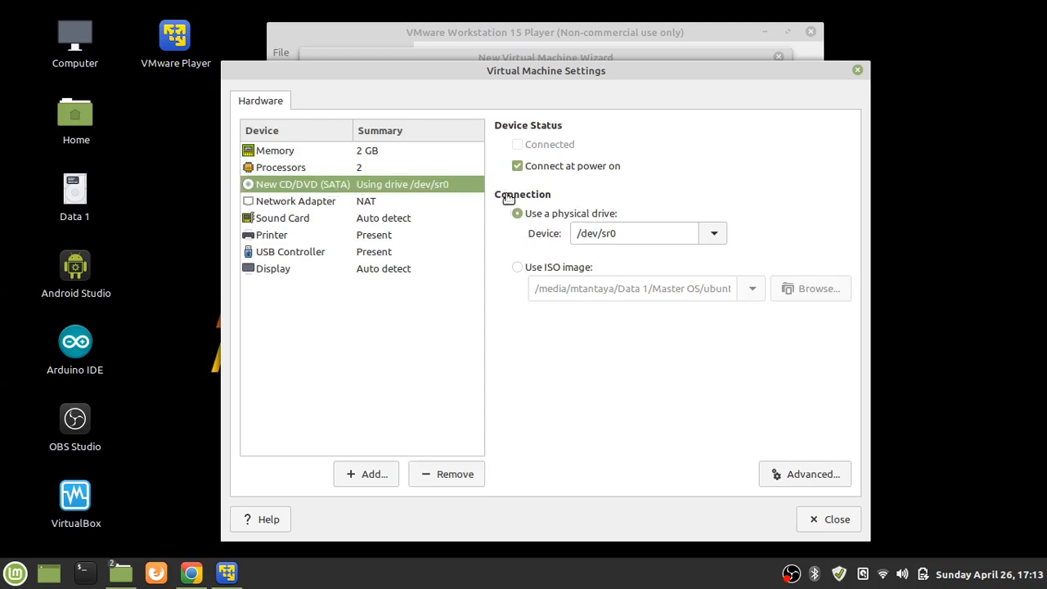
pyautogui.click(518, 268)
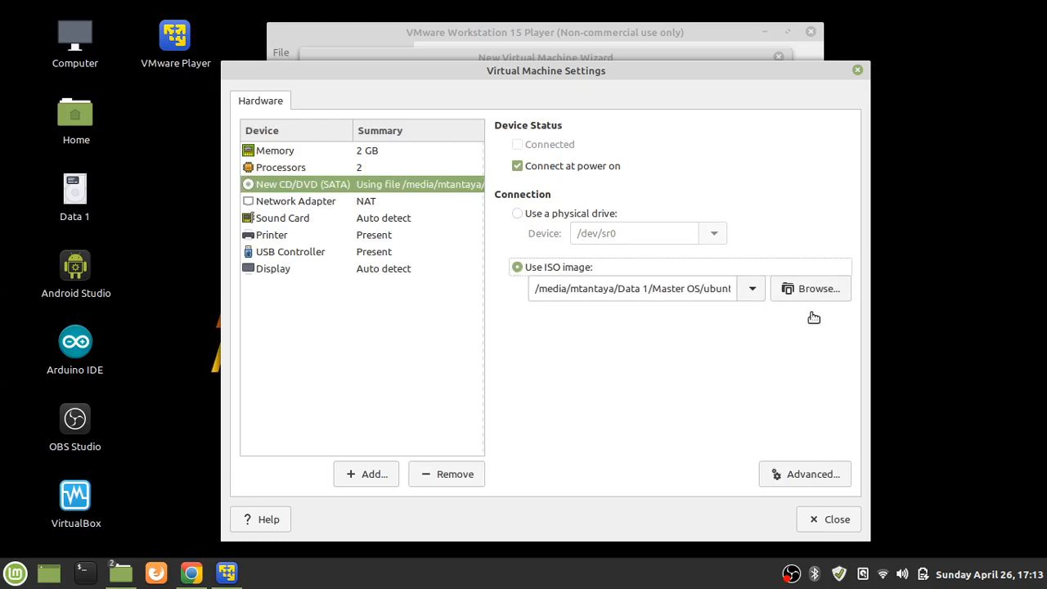
pyautogui.click(786, 297)
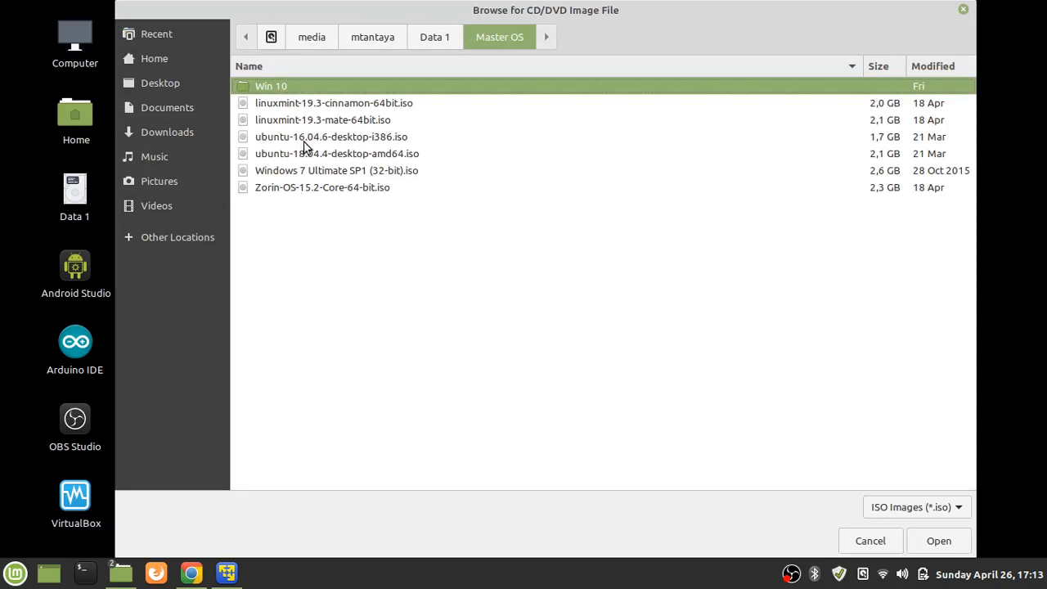
pyautogui.click(369, 141)
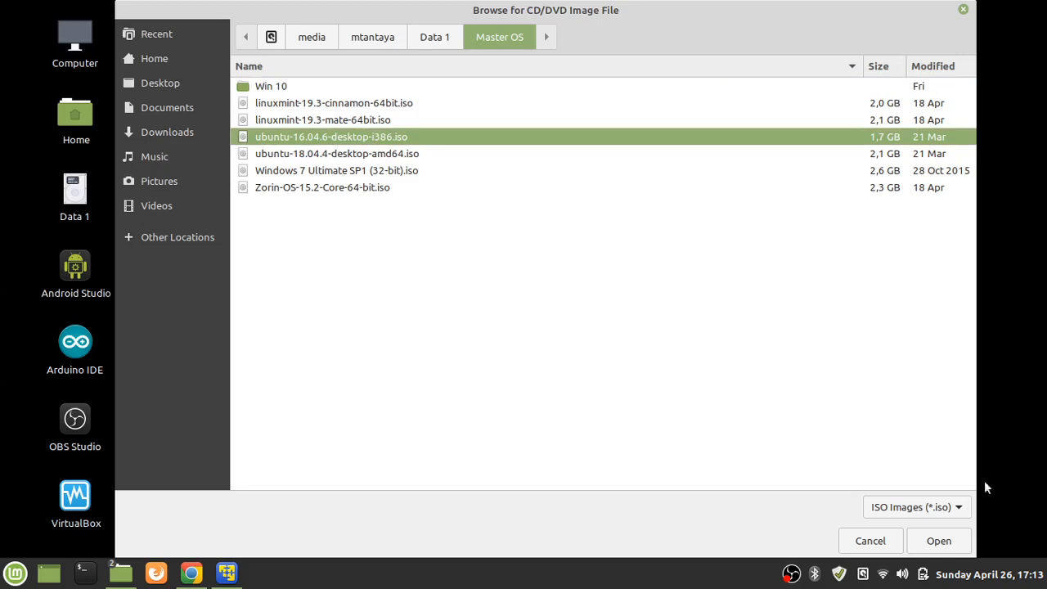
pyautogui.click(940, 542)
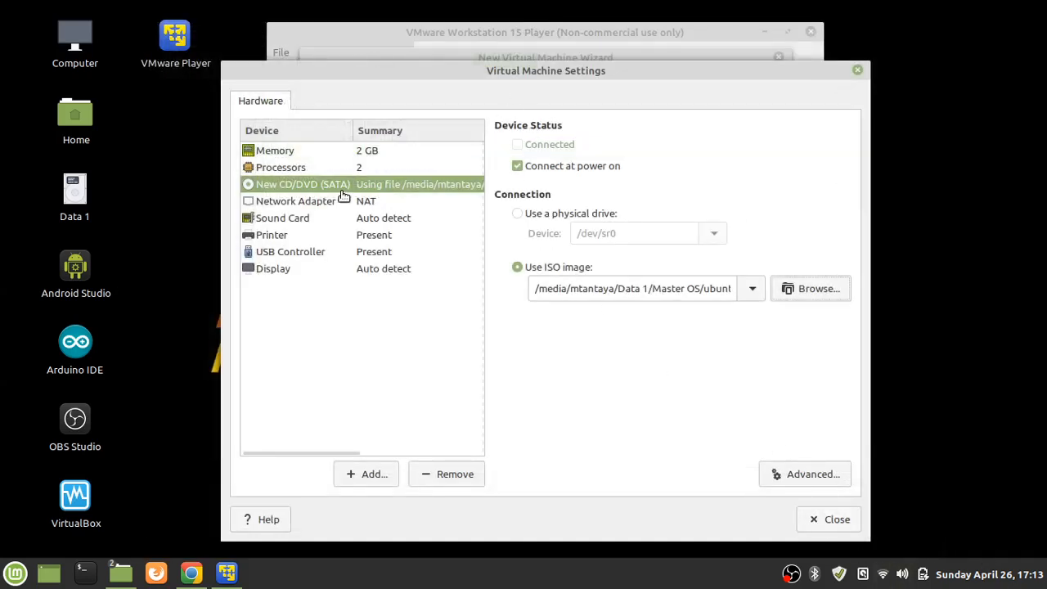
# Review display (768 MB graphics memory), USB, printer and sound settings, then finish creating the machine
pyautogui.click(277, 275)
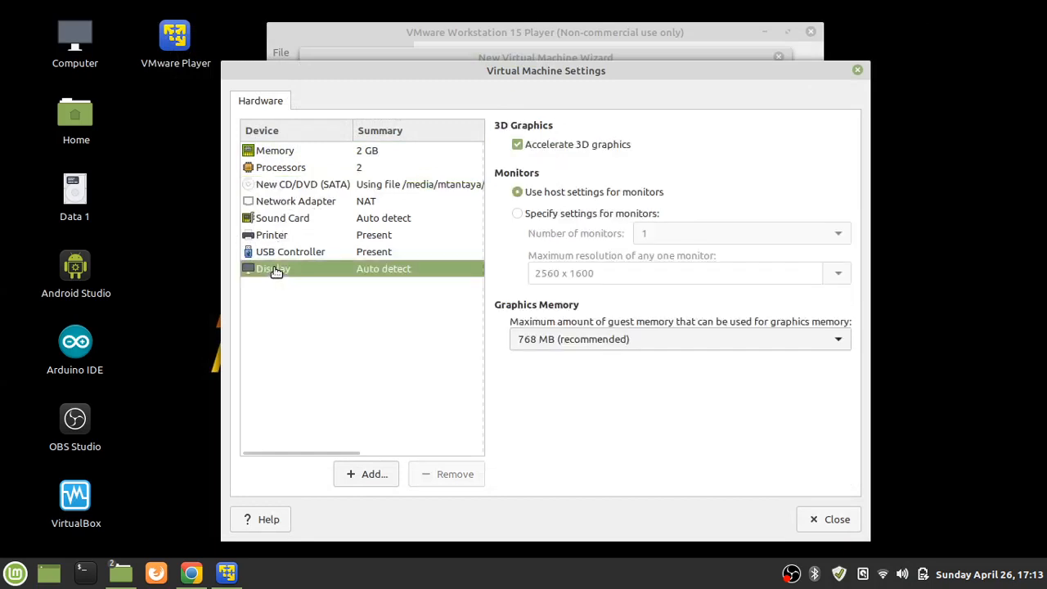
pyautogui.click(679, 338)
pyautogui.click(678, 338)
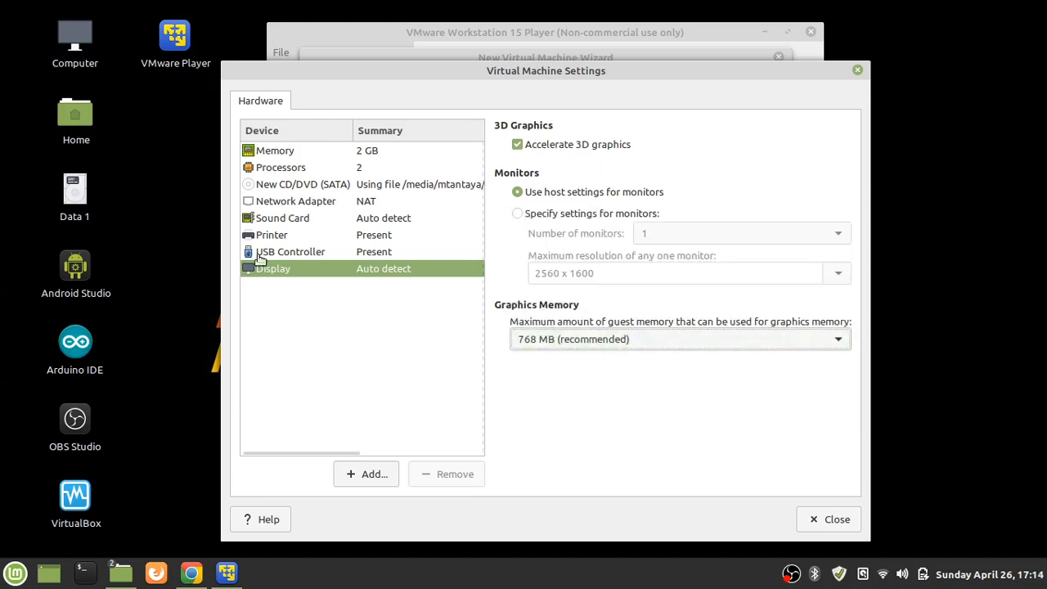
pyautogui.click(286, 254)
pyautogui.click(286, 236)
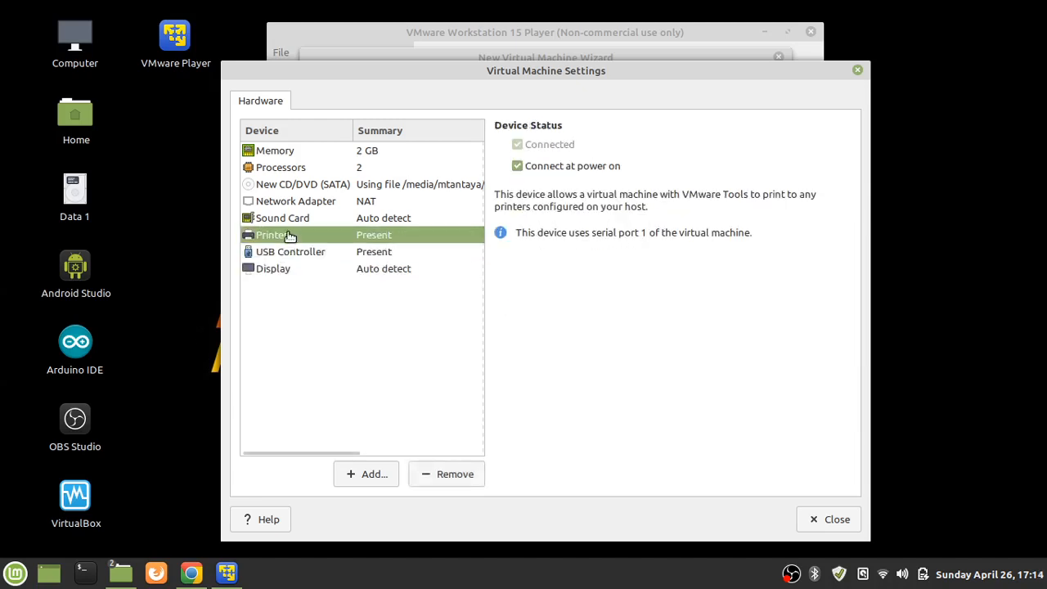
pyautogui.click(293, 219)
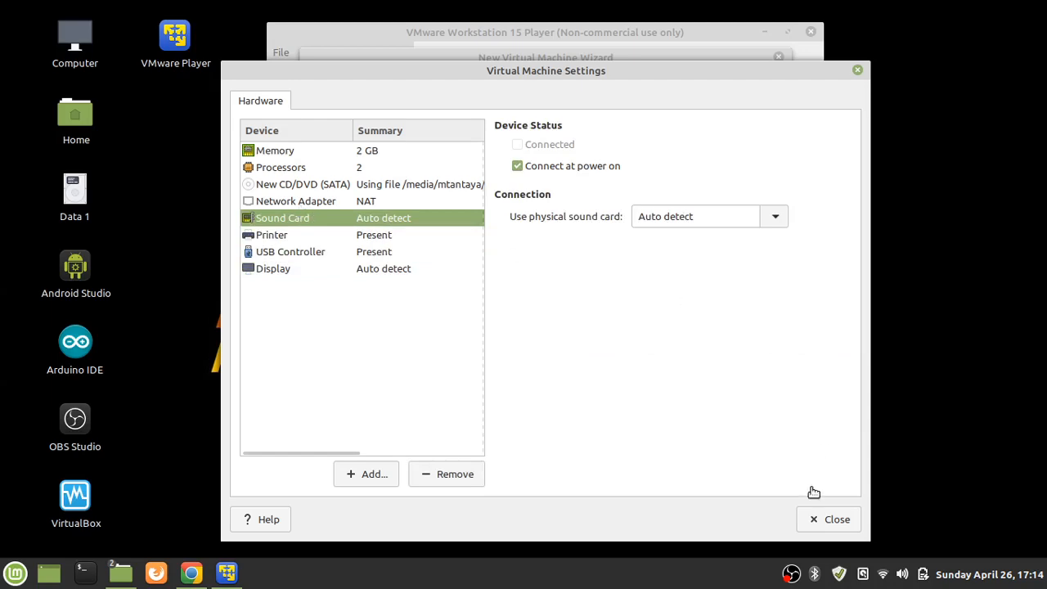
pyautogui.click(824, 517)
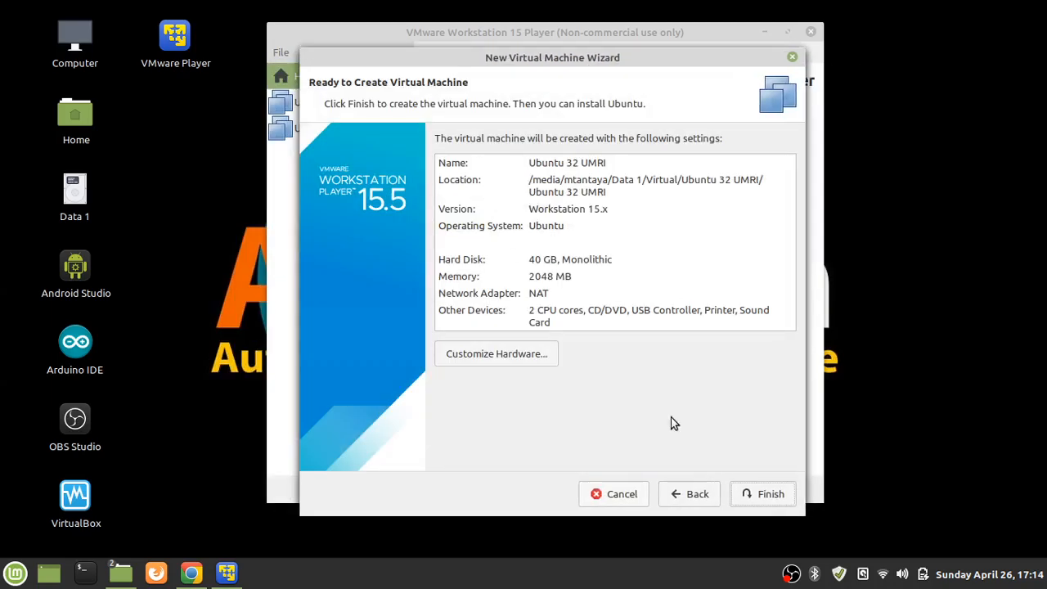
pyautogui.click(772, 495)
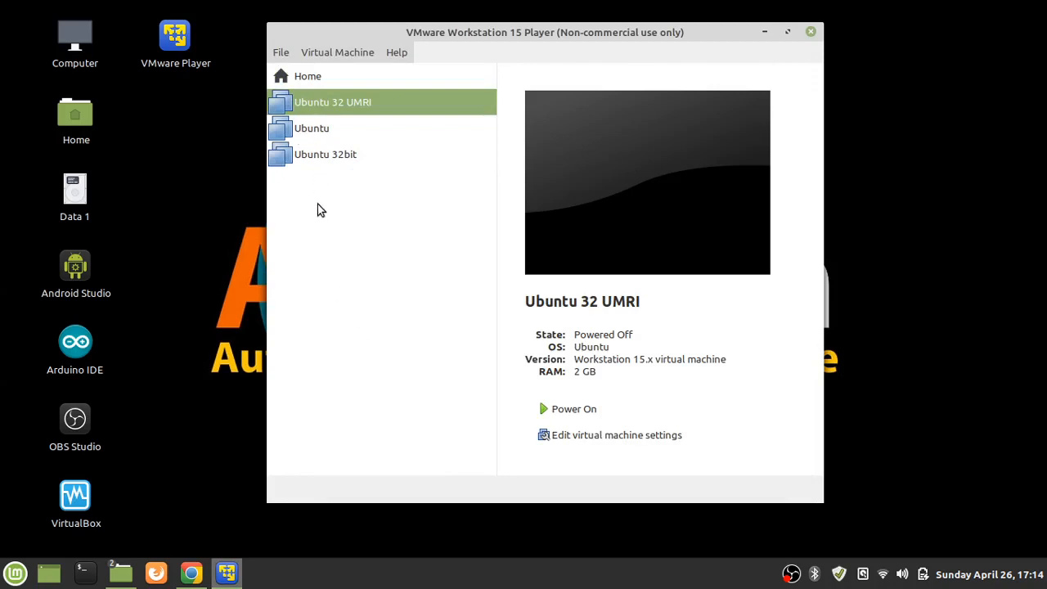
# Look over the library machines and the File menu, selecting Ubuntu 32 UMRI
pyautogui.click(315, 122)
pyautogui.click(319, 152)
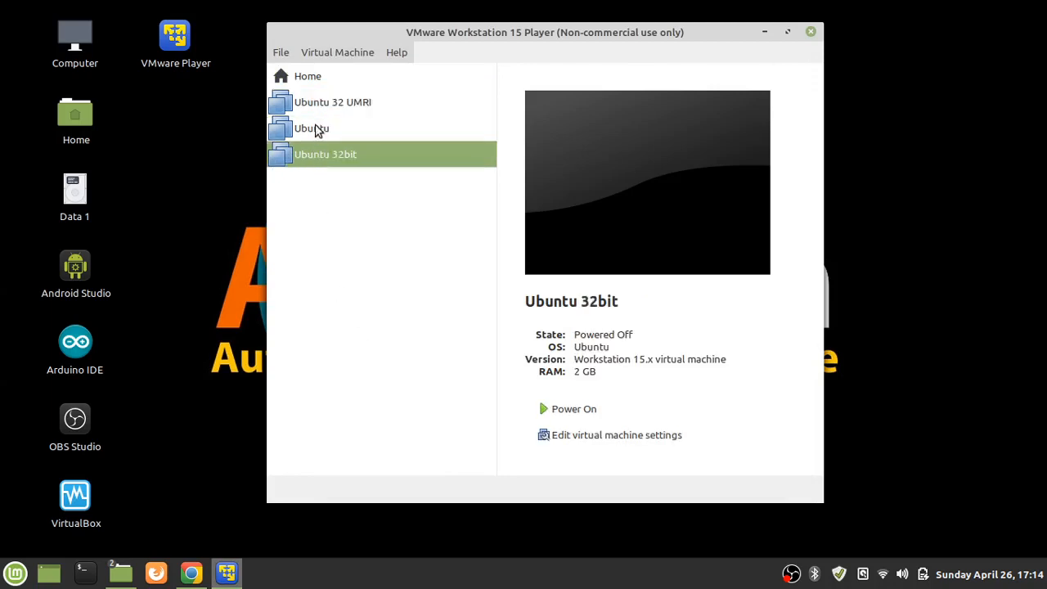
pyautogui.click(326, 103)
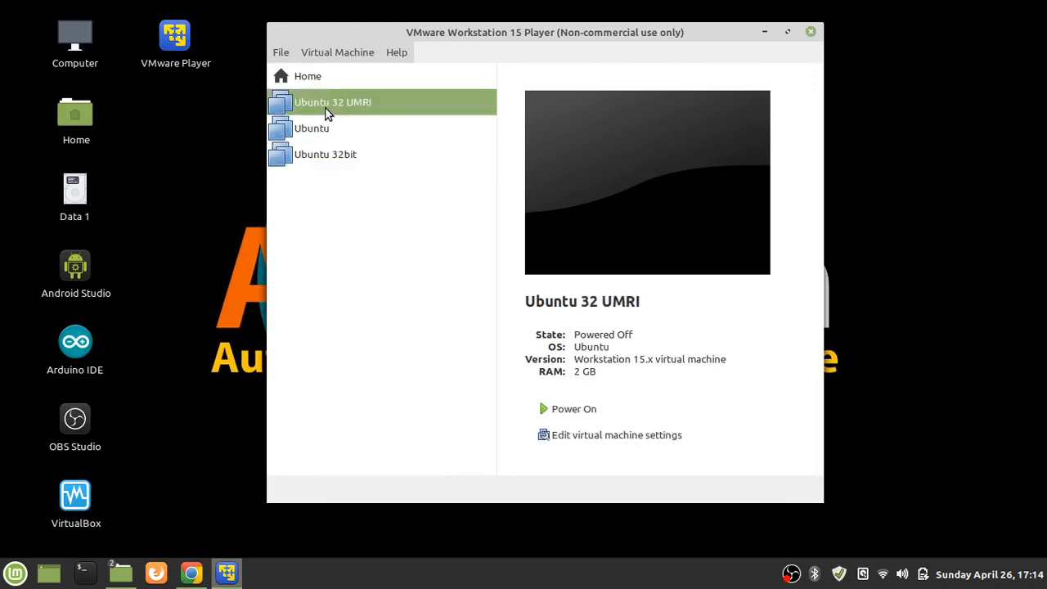
pyautogui.click(280, 54)
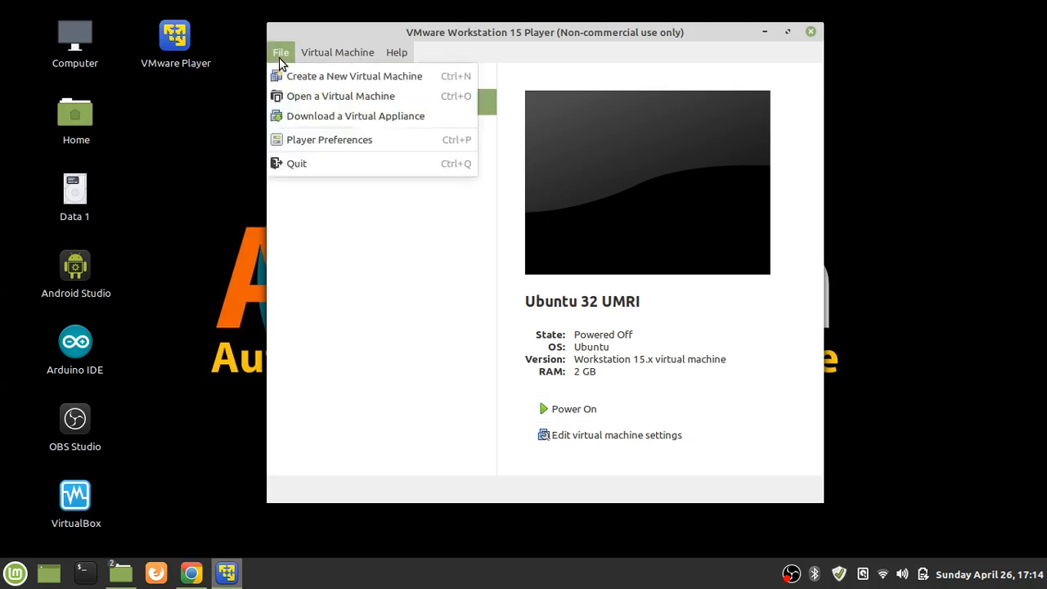
pyautogui.moveTo(324, 47)
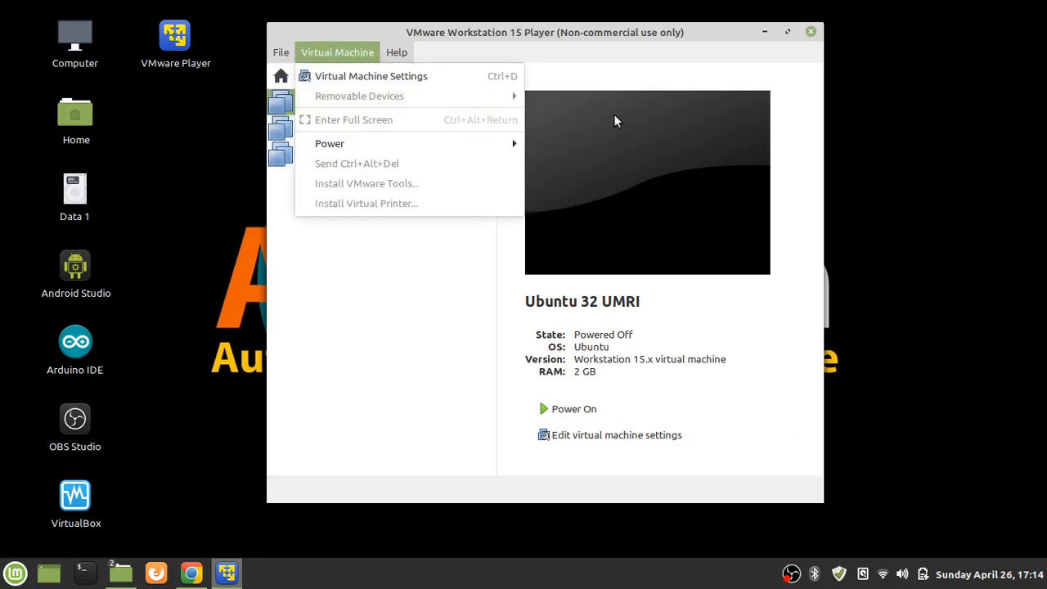
# Select Ubuntu 32 UMRI and power it on
pyautogui.click(375, 105)
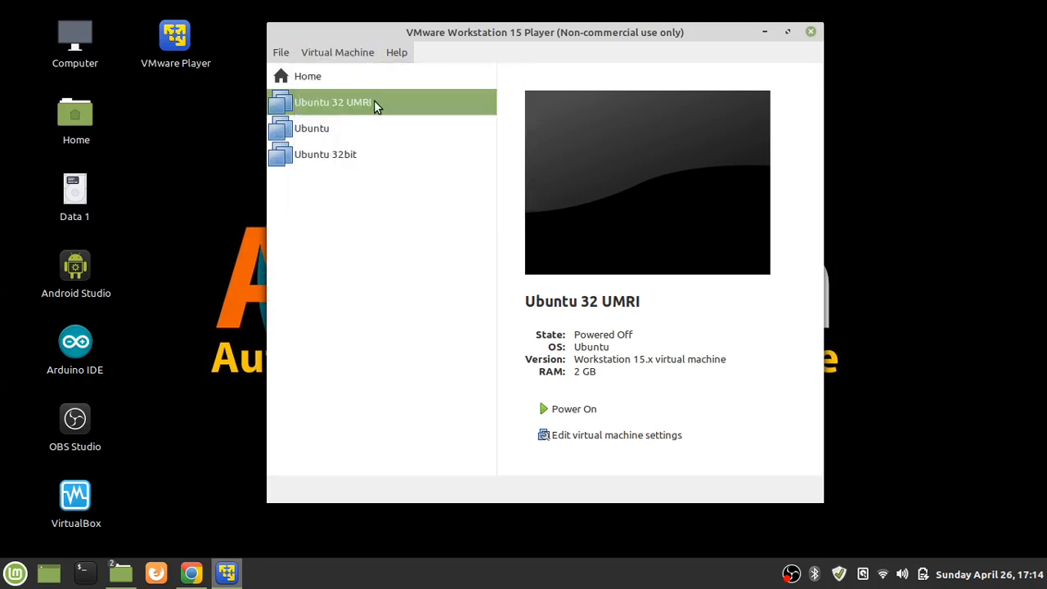
pyautogui.click(345, 128)
pyautogui.click(346, 106)
pyautogui.click(335, 54)
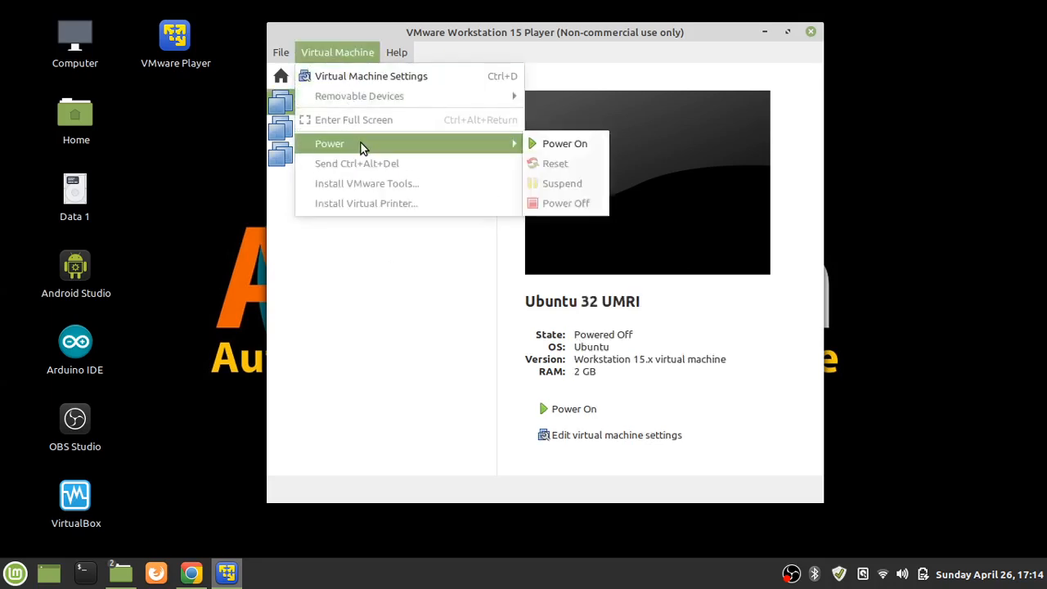
pyautogui.click(558, 139)
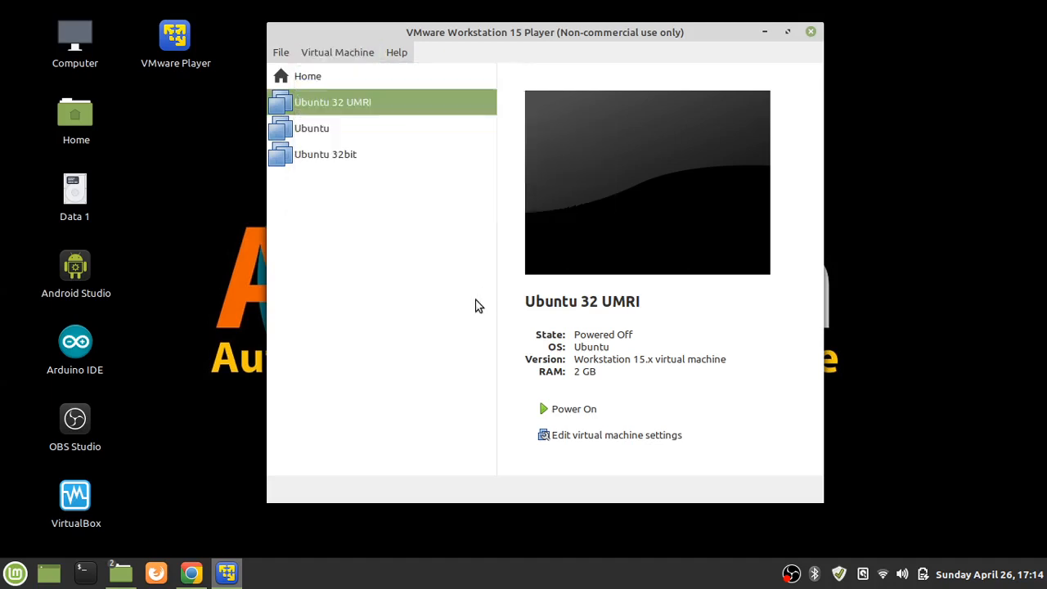
pyautogui.click(547, 409)
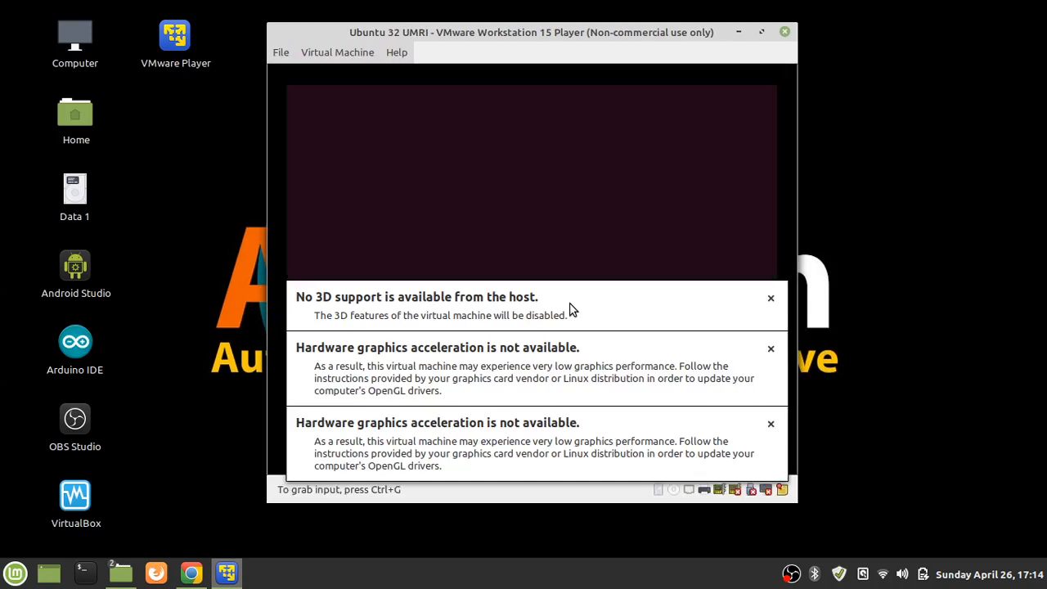
# Dismiss the no-3D-support and both graphics acceleration warnings
pyautogui.click(771, 300)
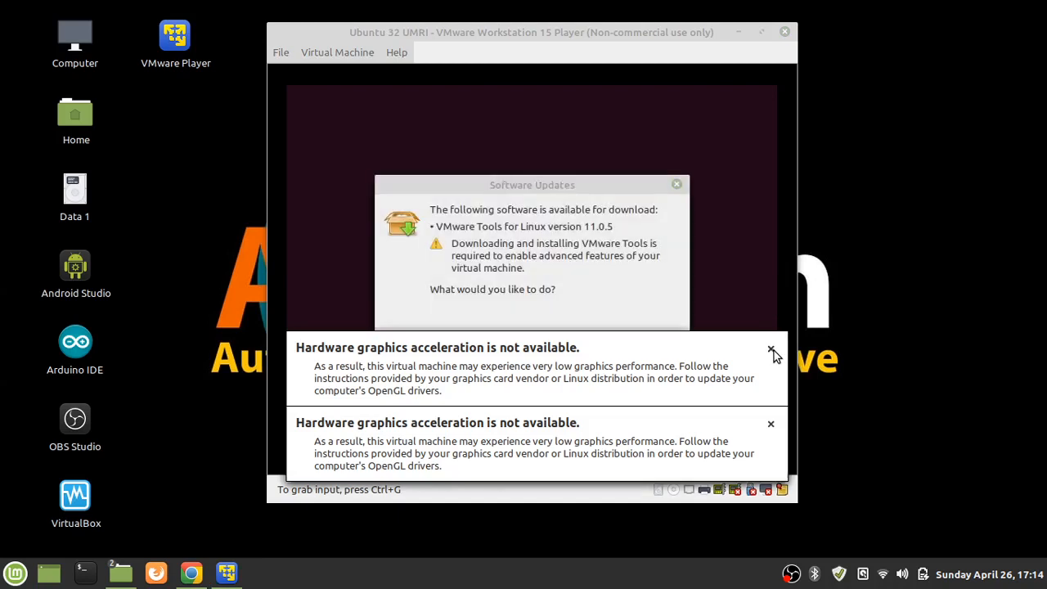
pyautogui.click(772, 352)
pyautogui.click(792, 423)
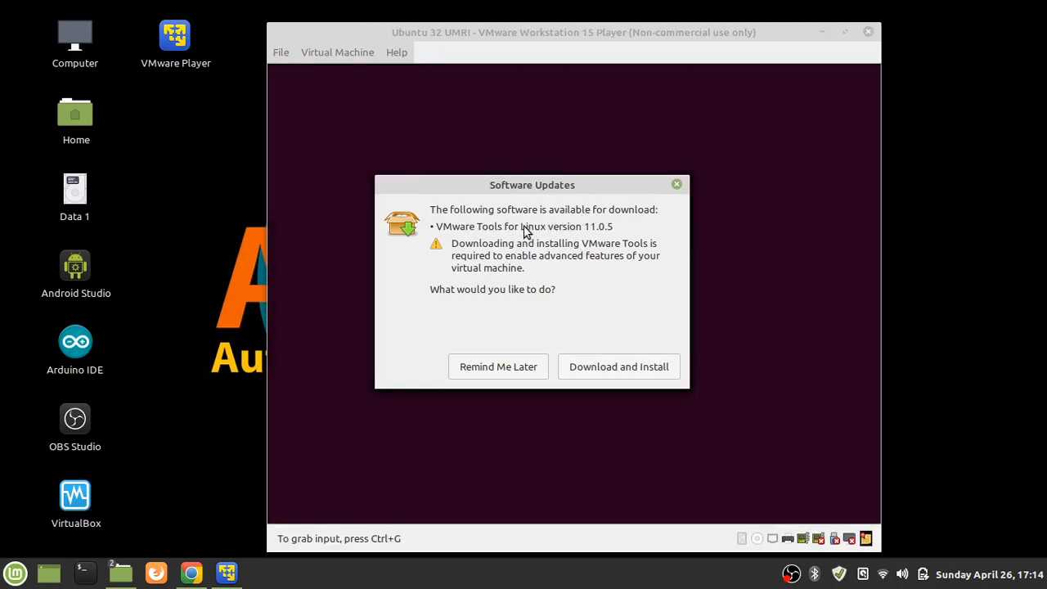
# Move the player window to the top, check the Help menu, and postpone the VMware Tools download
pyautogui.moveTo(642, 31); pyautogui.dragTo(624, 10)
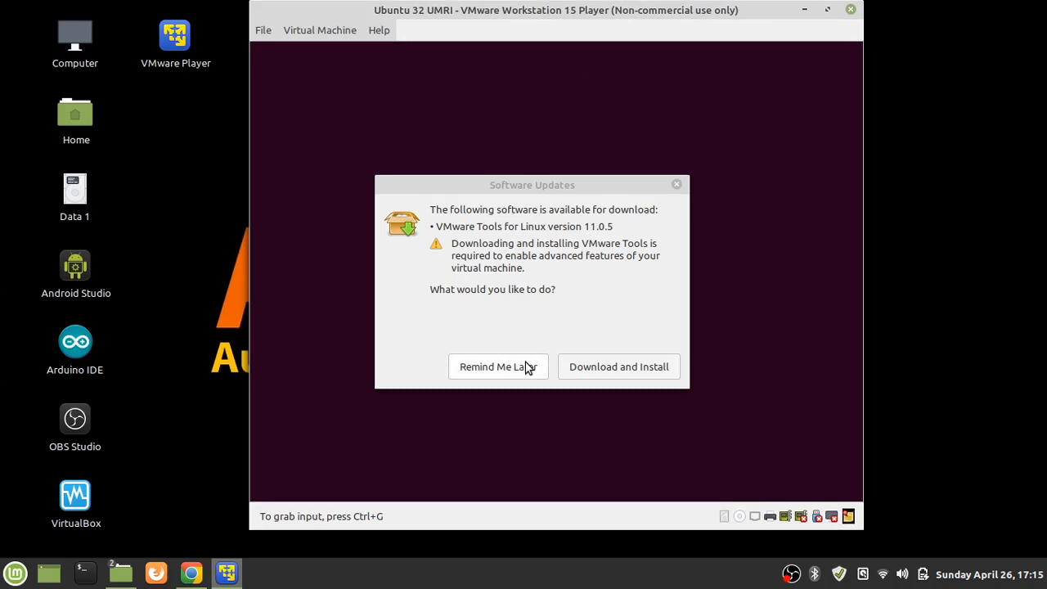
pyautogui.click(379, 33)
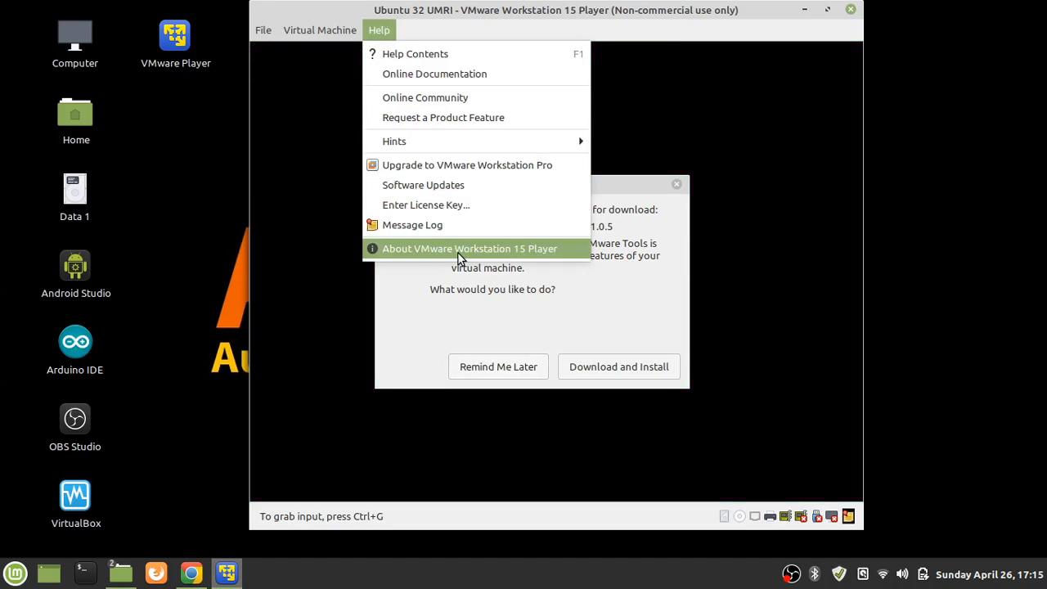
pyautogui.click(561, 344)
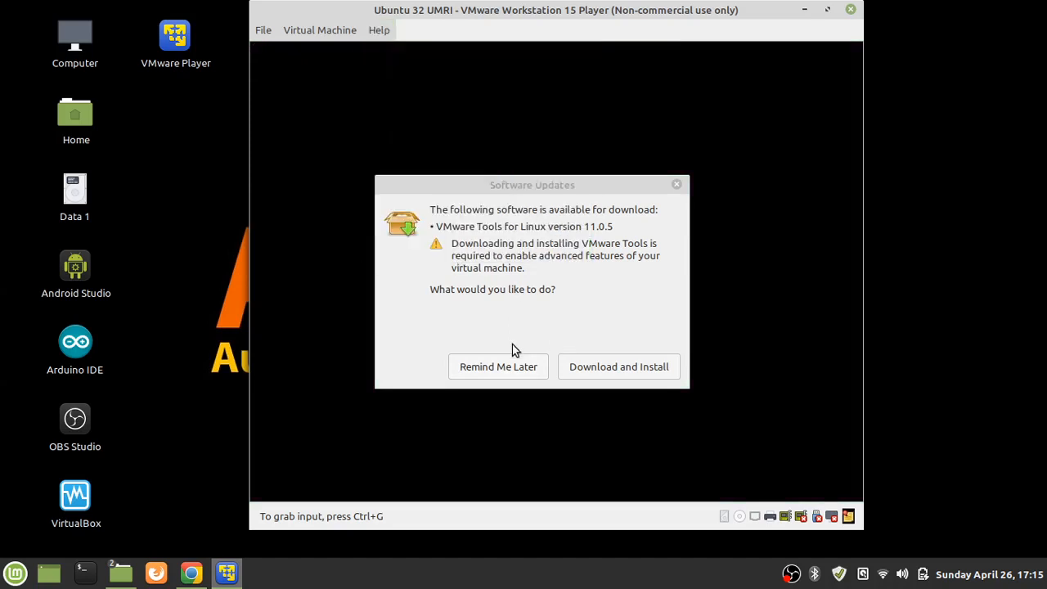
pyautogui.click(499, 366)
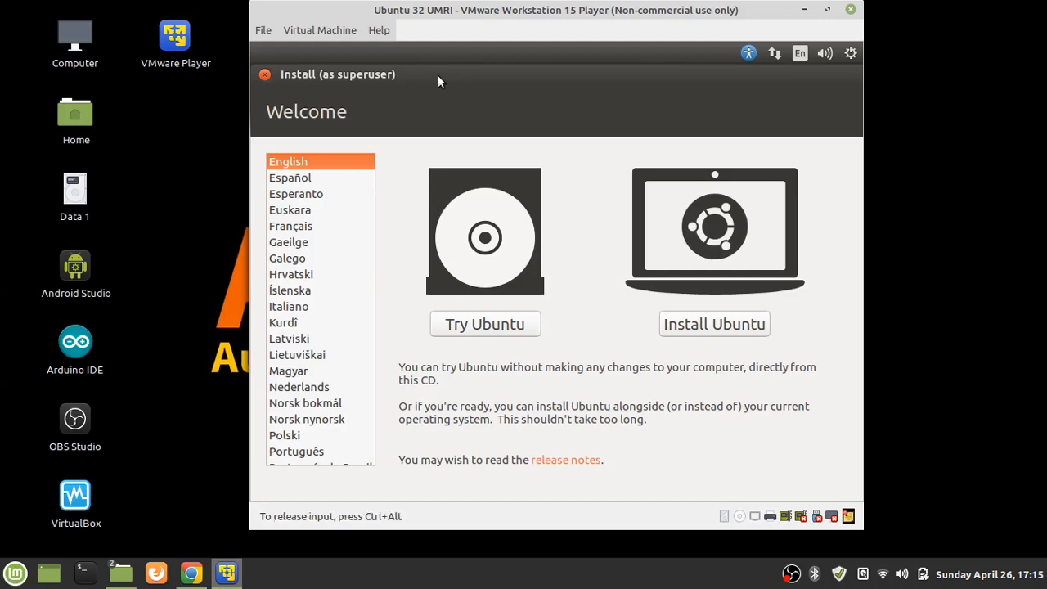
# Quit the Ubuntu installer to reach the live desktop, then enlarge the Player window and shift it left
pyautogui.moveTo(438, 75); pyautogui.dragTo(464, 94)
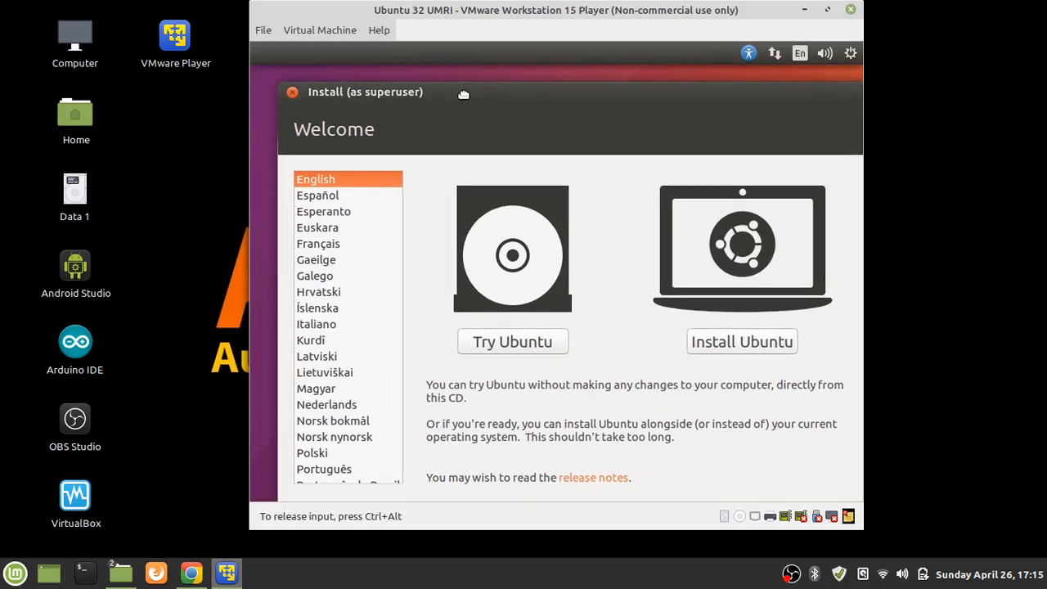
pyautogui.moveTo(468, 93)
pyautogui.mouseDown()
pyautogui.moveTo(441, 78)
pyautogui.moveTo(481, 90)
pyautogui.mouseUp()
pyautogui.click(305, 89)
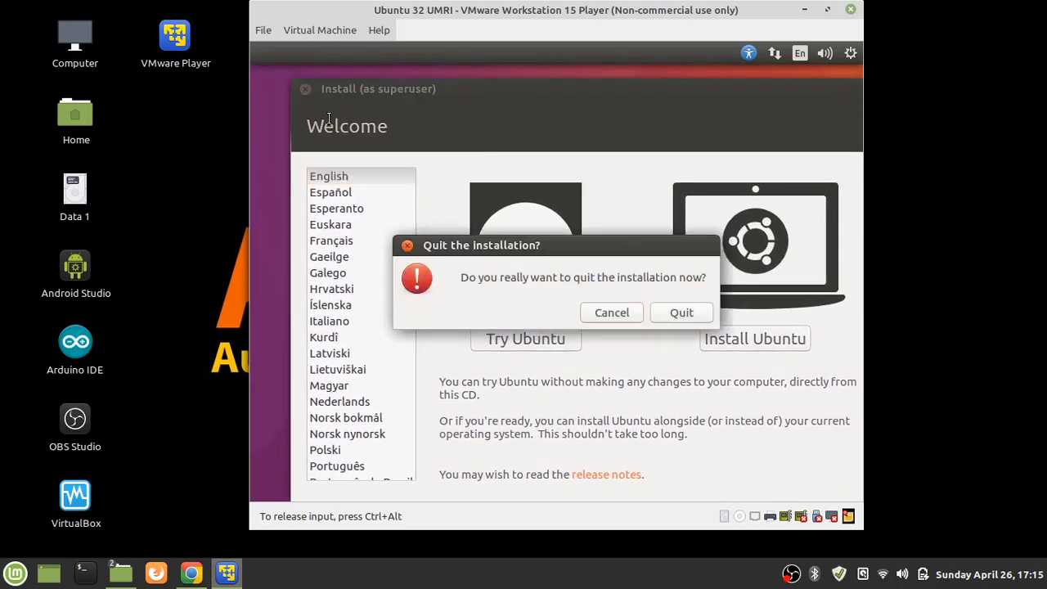
pyautogui.click(679, 315)
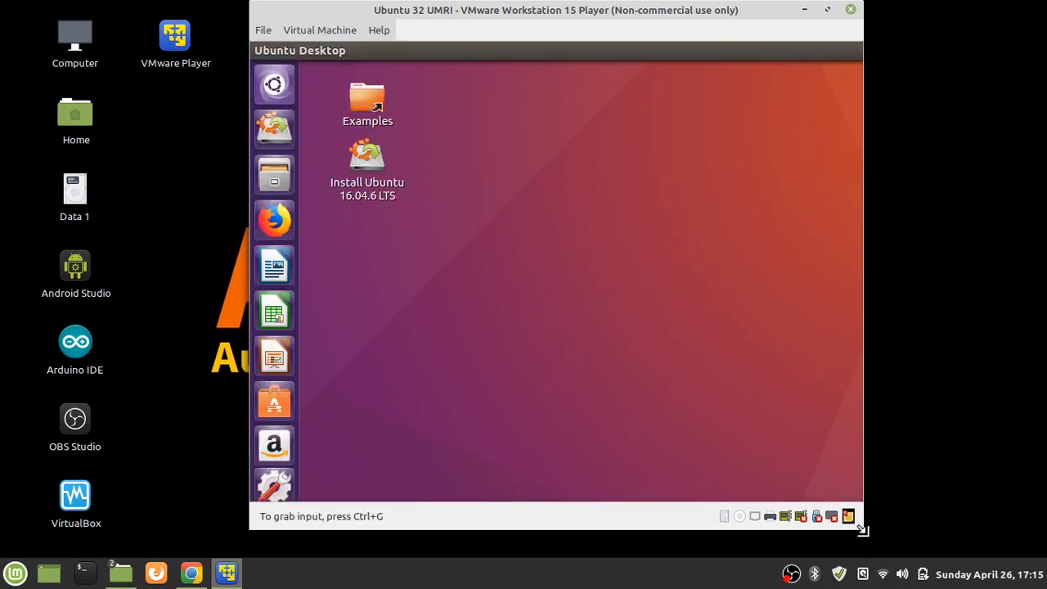
pyautogui.moveTo(864, 530); pyautogui.dragTo(922, 568)
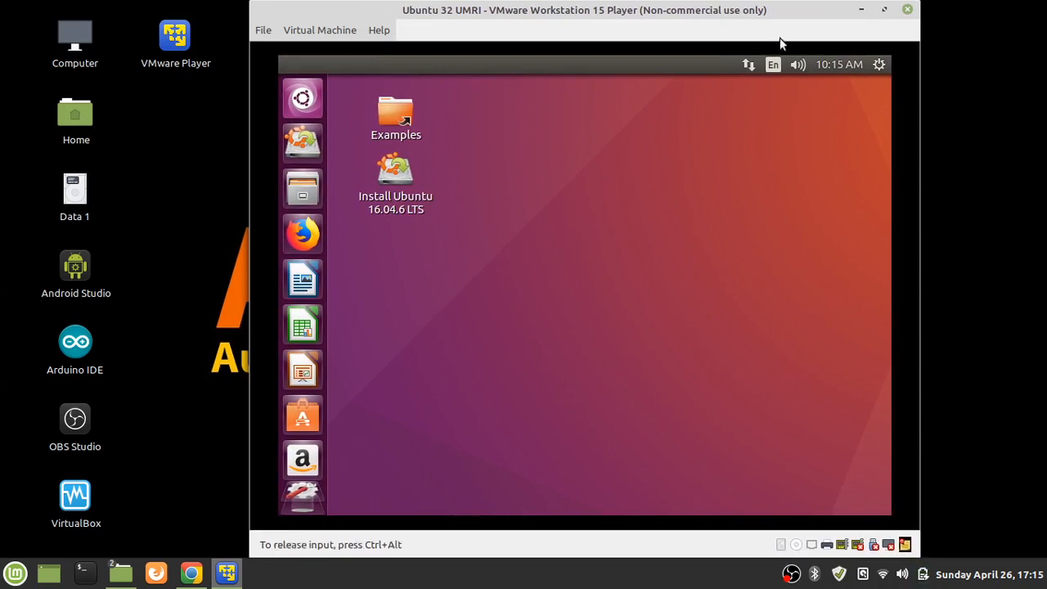
pyautogui.moveTo(774, 12); pyautogui.dragTo(705, 12)
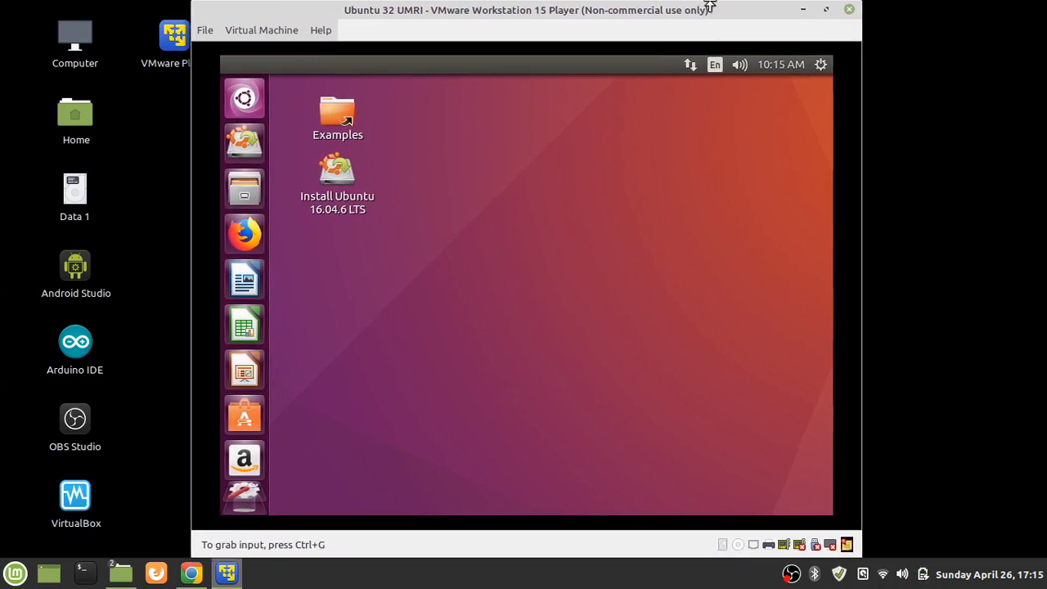
pyautogui.click(687, 107)
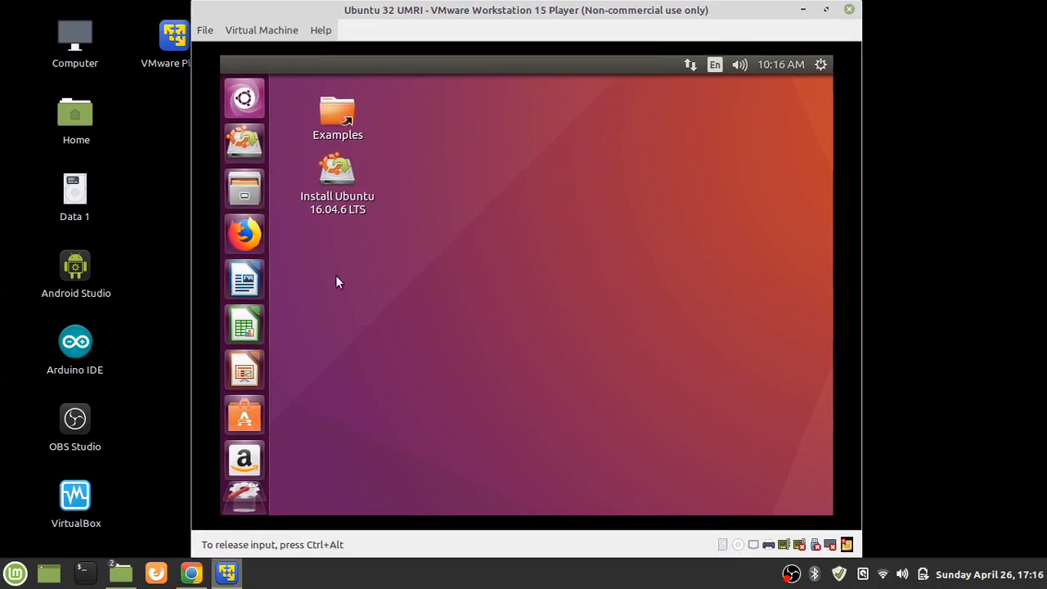
pyautogui.click(237, 100)
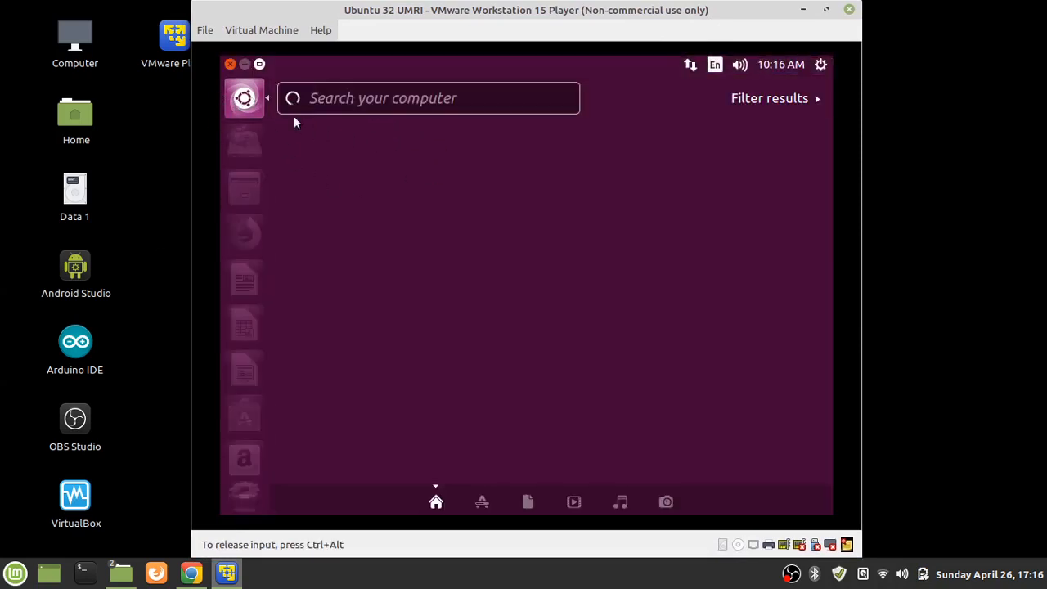
pyautogui.click(257, 112)
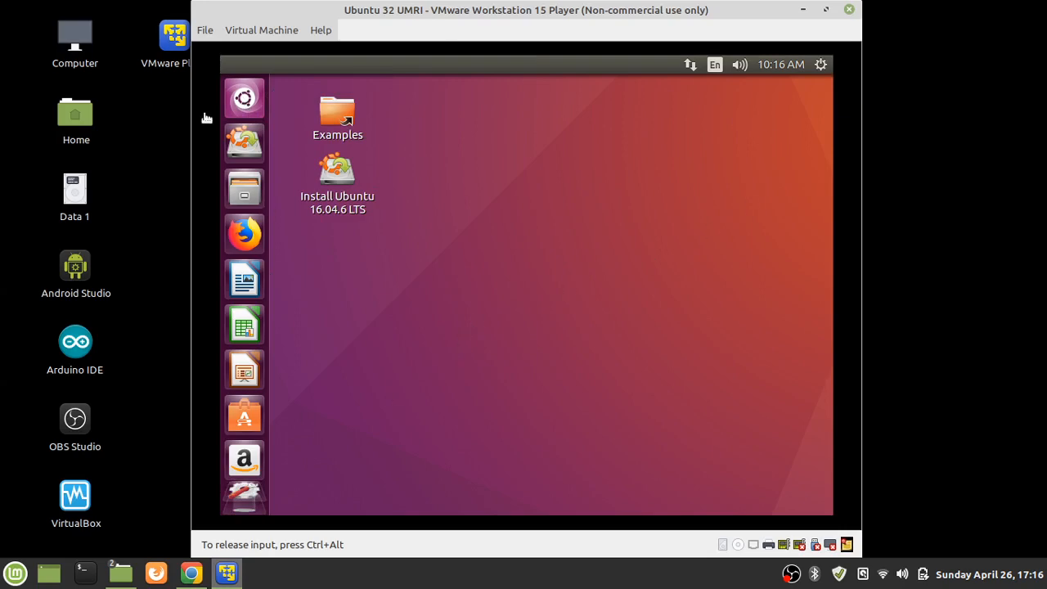
pyautogui.click(244, 98)
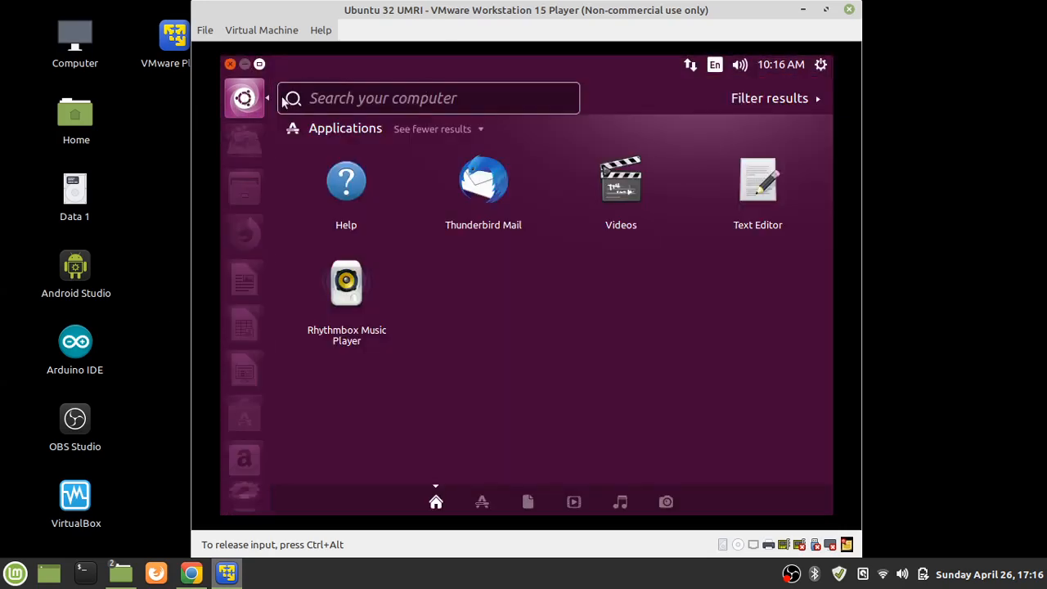
pyautogui.click(244, 98)
pyautogui.click(244, 98)
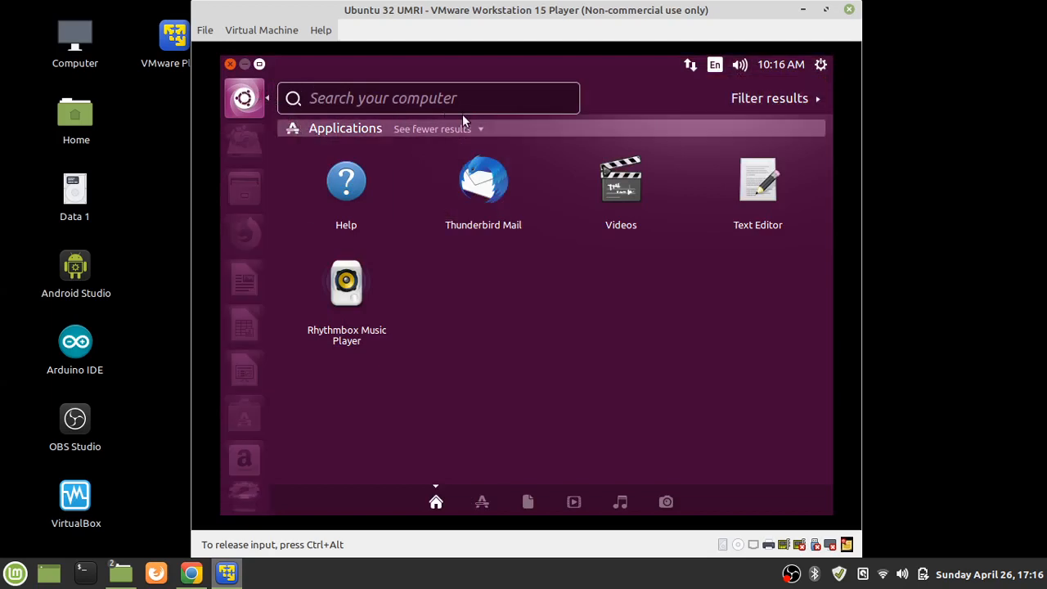
pyautogui.click(476, 130)
pyautogui.click(477, 130)
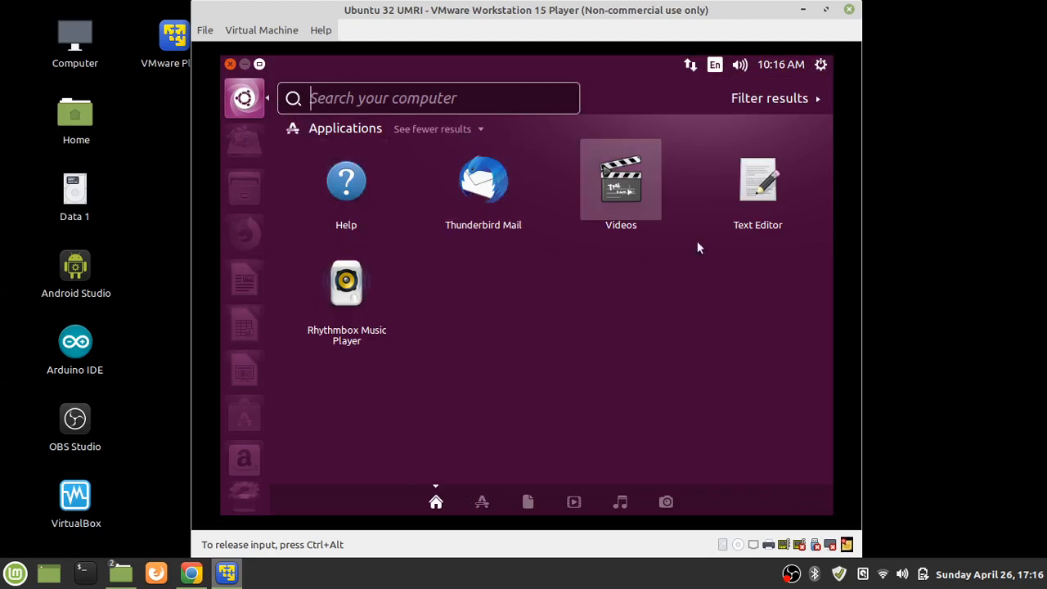
pyautogui.click(480, 501)
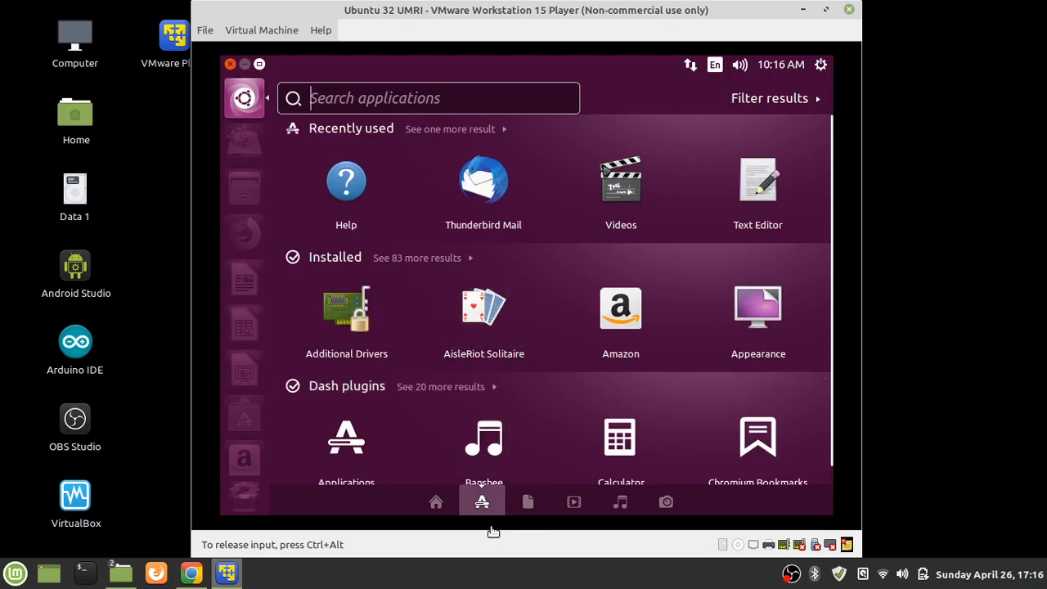
pyautogui.click(534, 501)
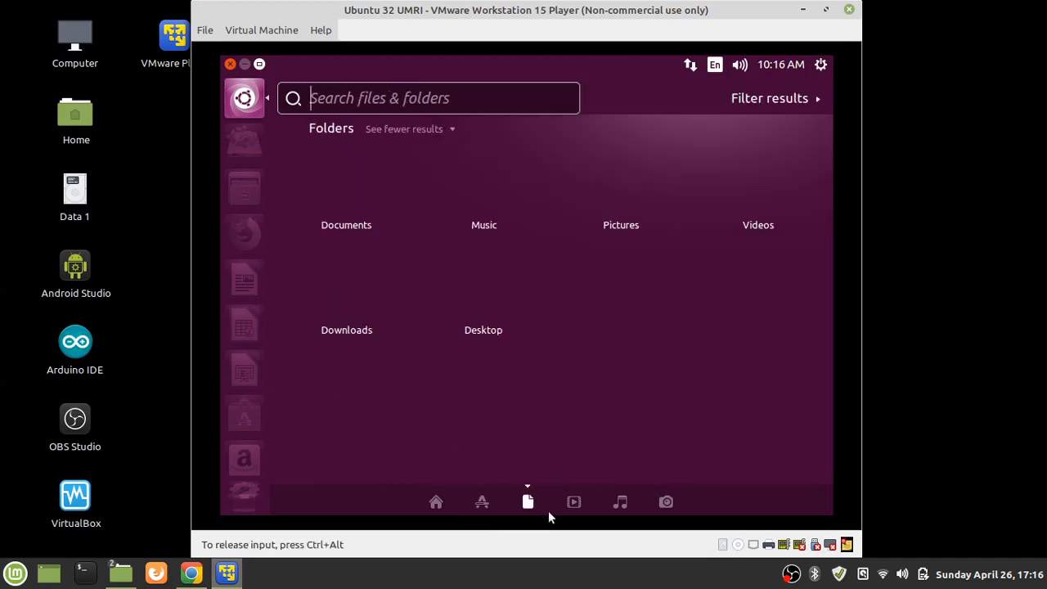
pyautogui.click(576, 501)
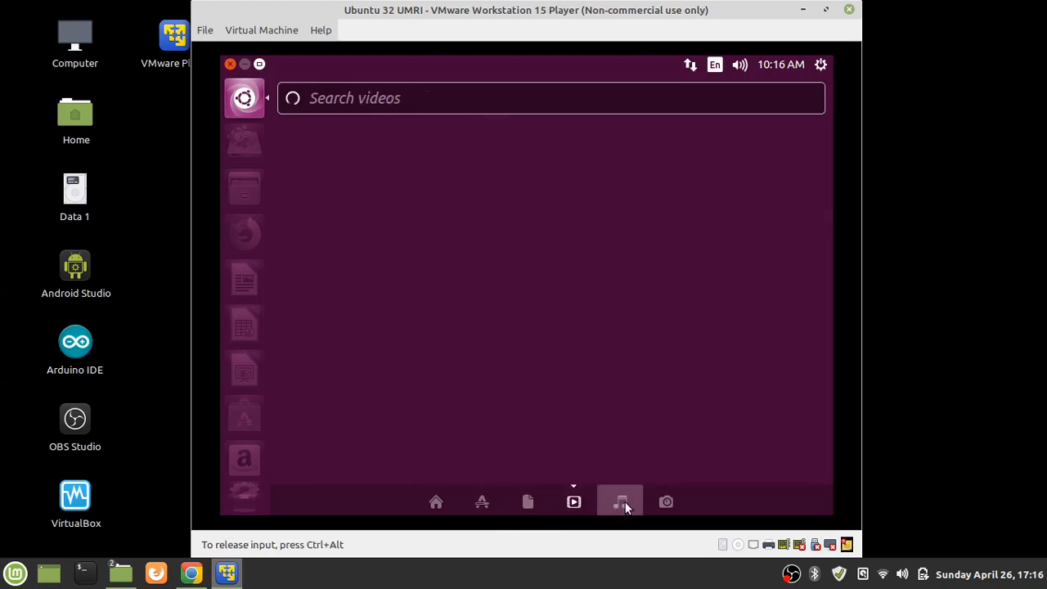
pyautogui.click(621, 501)
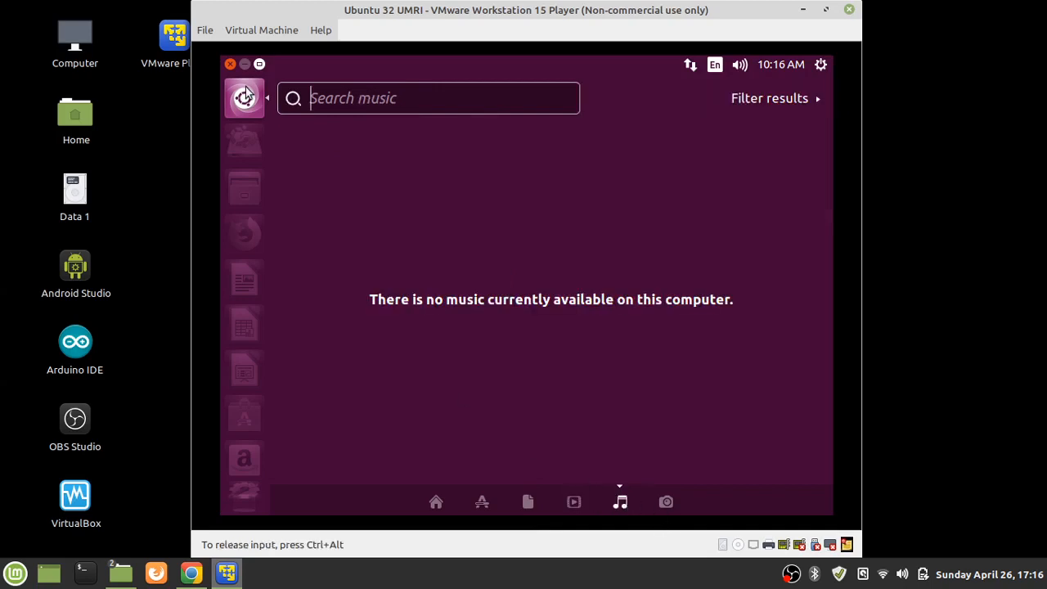
pyautogui.click(244, 98)
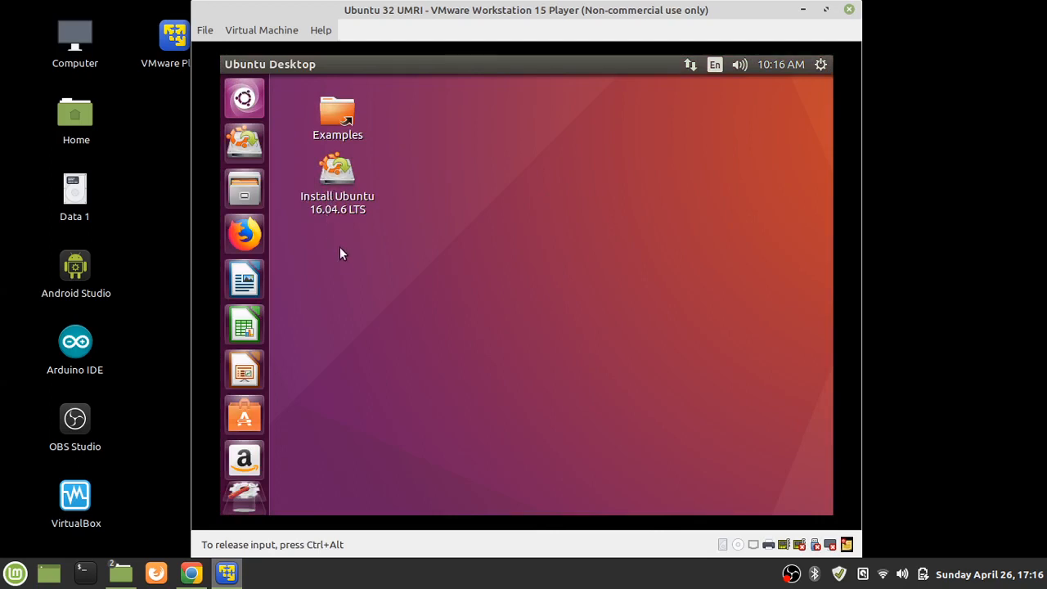
# Launch Install Ubuntu 16.04.6 LTS and continue past the Welcome page with English selected
pyautogui.doubleClick(339, 176)
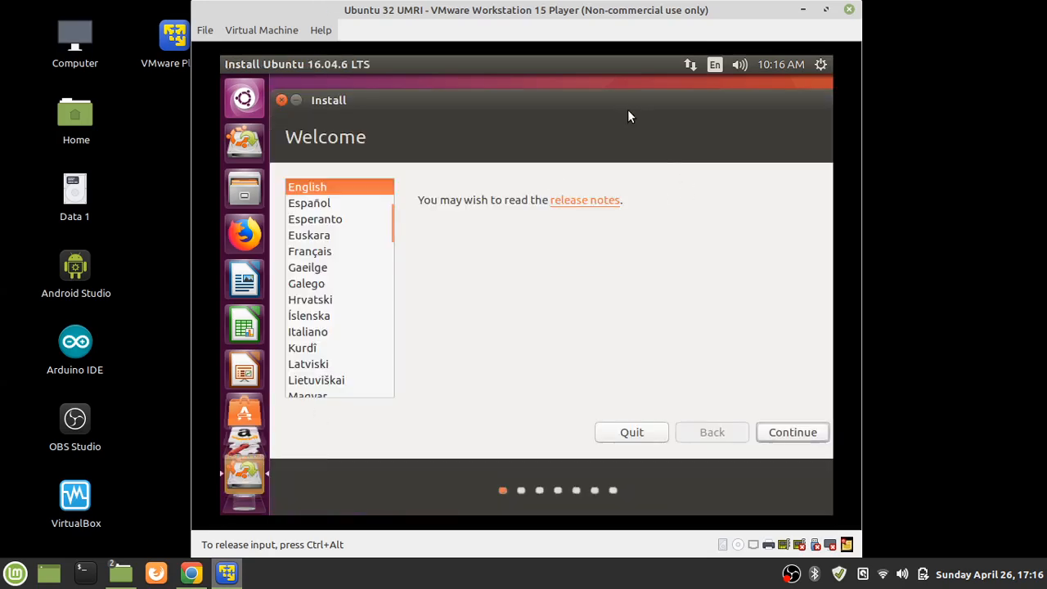
pyautogui.moveTo(551, 100)
pyautogui.mouseDown()
pyautogui.moveTo(469, 133)
pyautogui.moveTo(561, 103)
pyautogui.moveTo(514, 106)
pyautogui.moveTo(566, 116)
pyautogui.mouseUp()
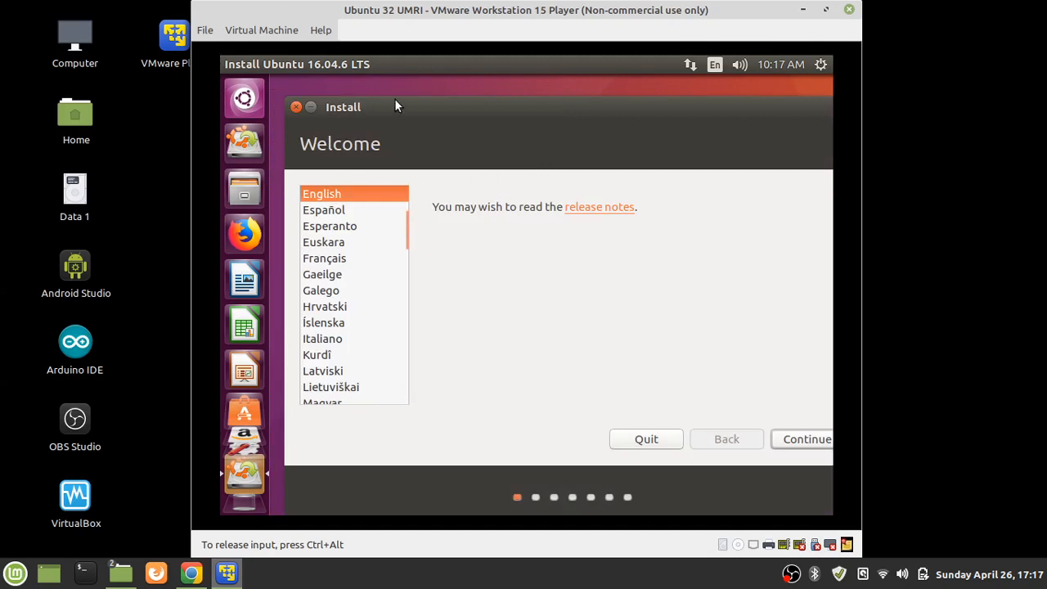
pyautogui.moveTo(402, 107); pyautogui.dragTo(388, 97)
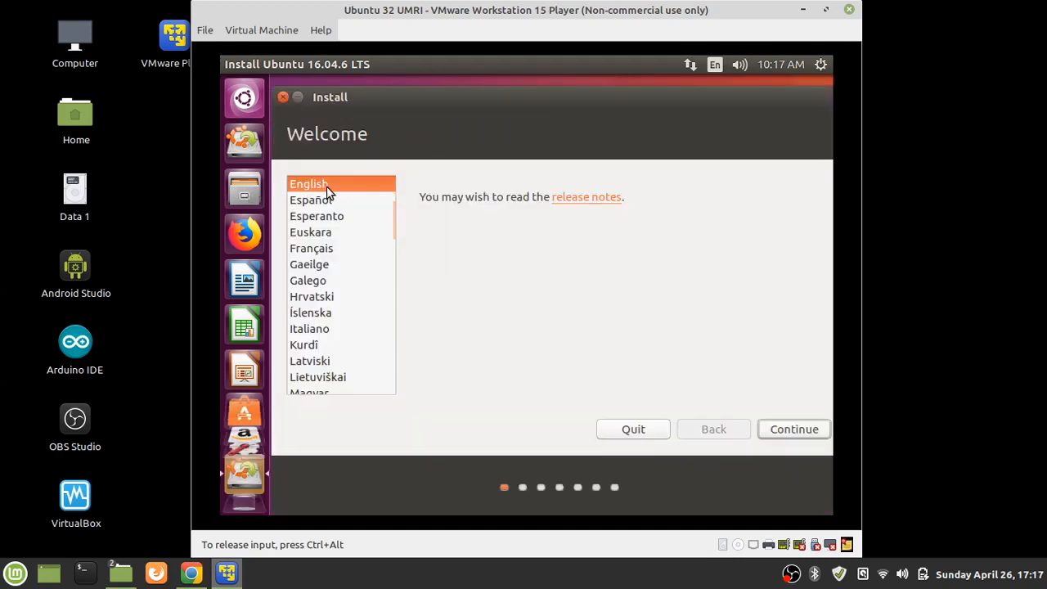
pyautogui.click(808, 432)
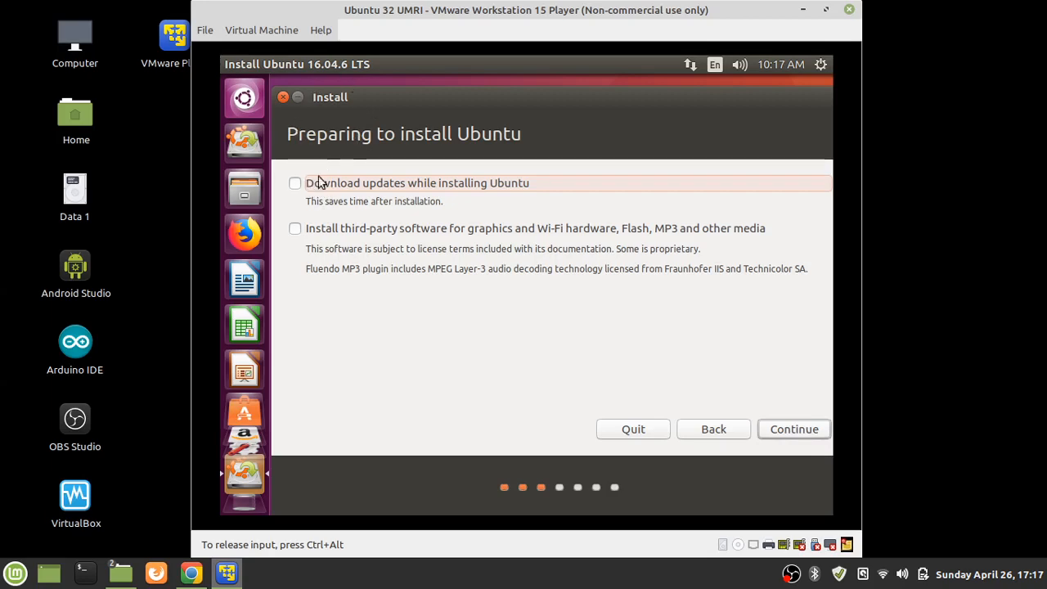
# Enable installing third-party software for graphics, Wi-Fi, Flash and MP3, then continue
pyautogui.click(294, 229)
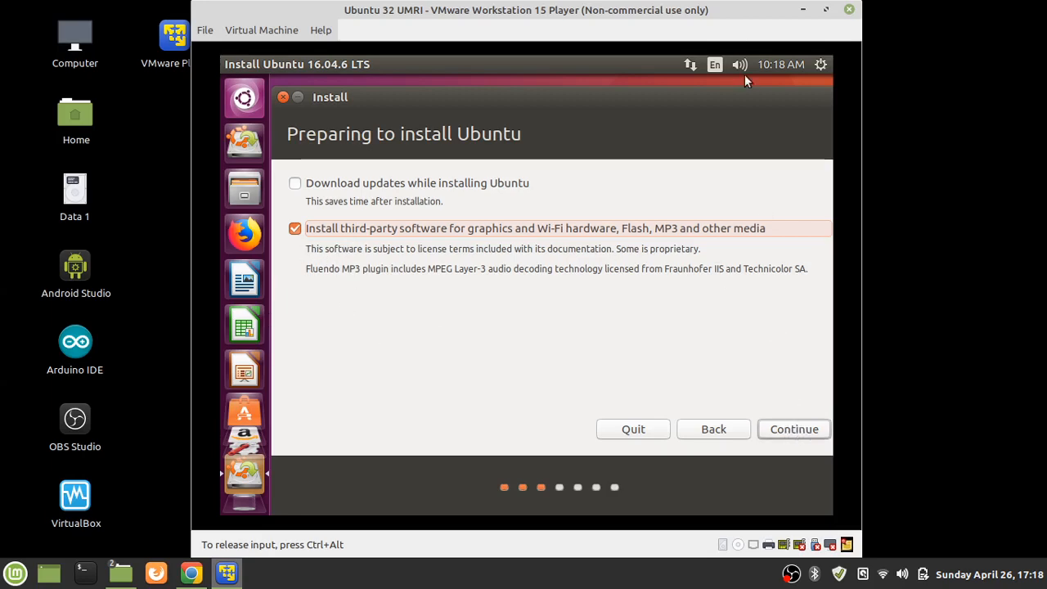
pyautogui.click(818, 436)
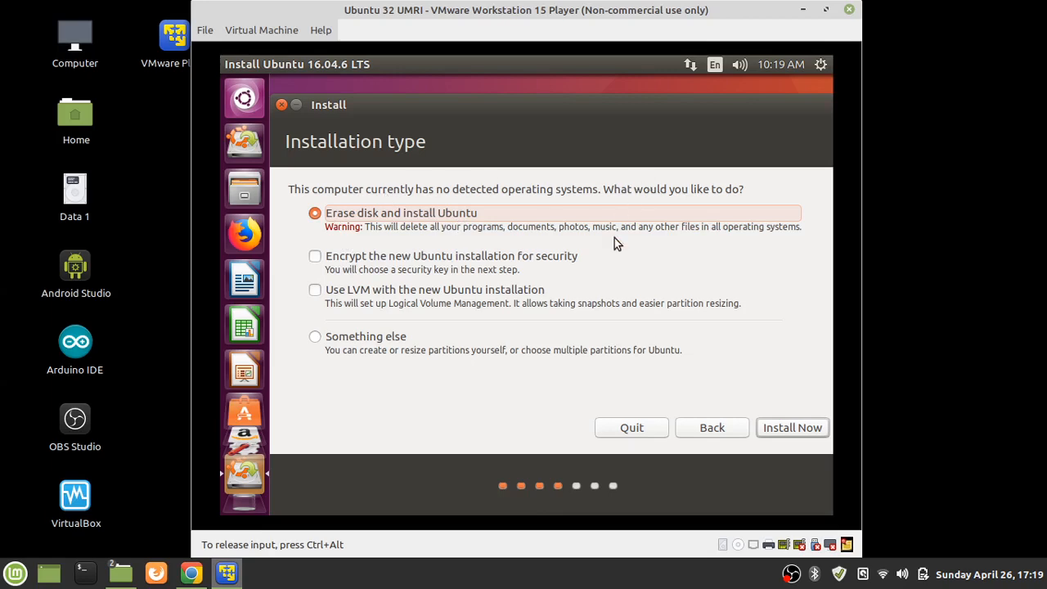
# Choose 'Erase disk and install Ubuntu' instead of 'Something else' and start Install Now
pyautogui.click(315, 339)
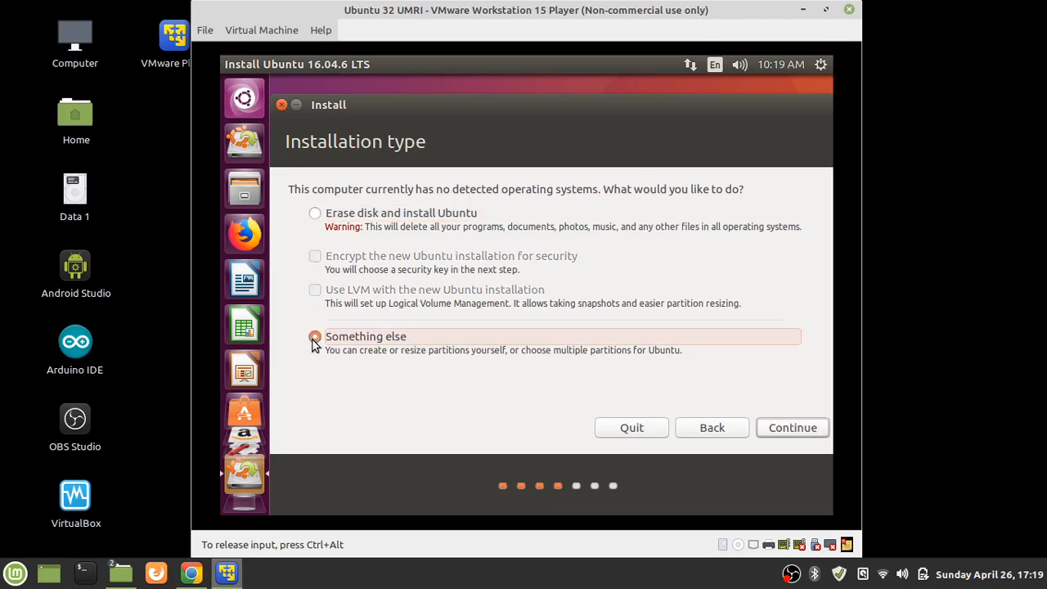
pyautogui.click(316, 216)
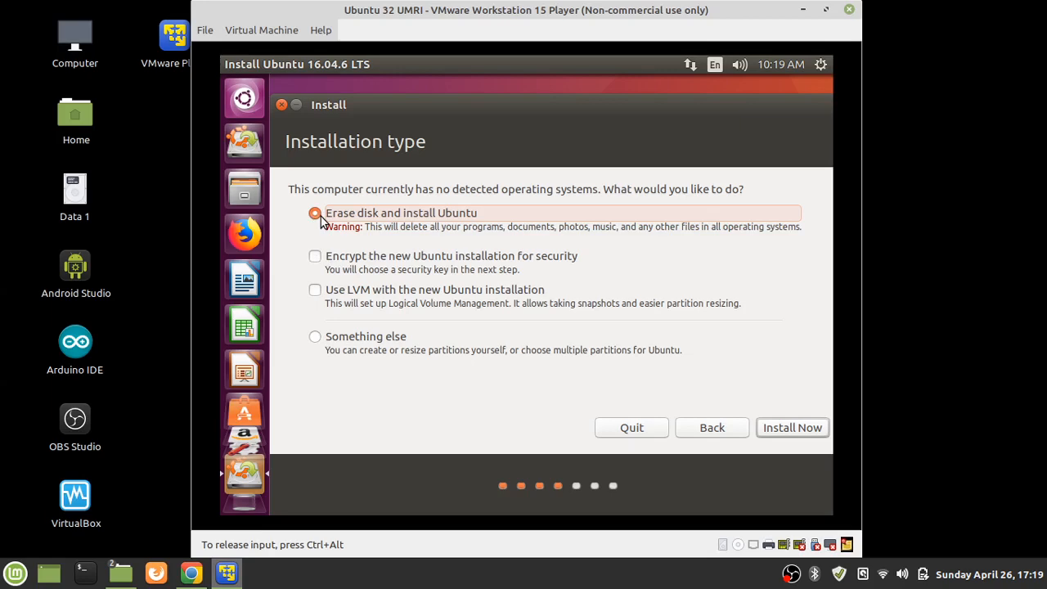
pyautogui.click(782, 429)
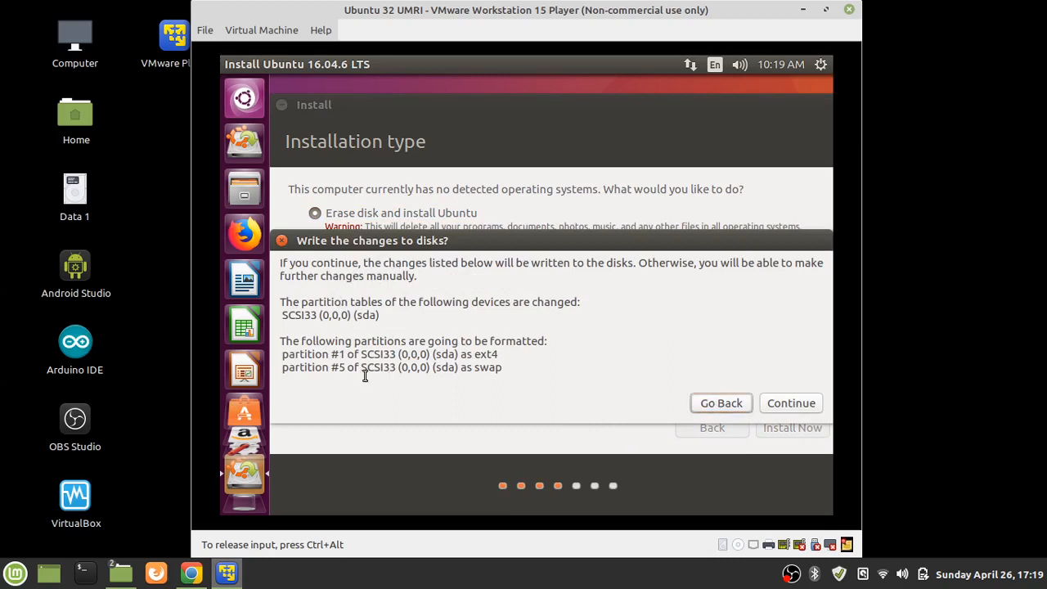
pyautogui.moveTo(285, 367); pyautogui.dragTo(502, 360)
pyautogui.click(290, 353)
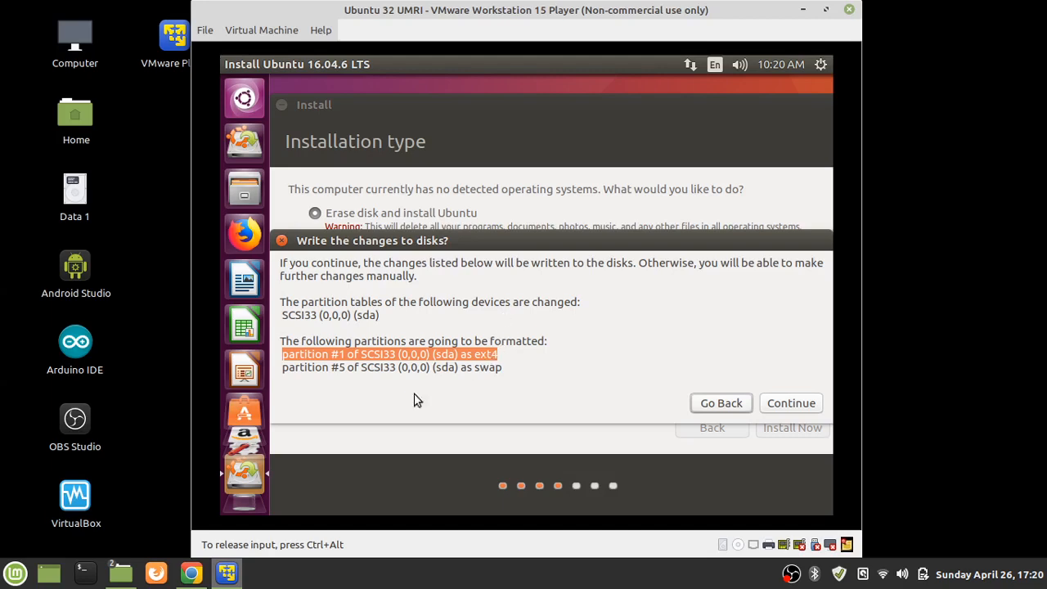
pyautogui.moveTo(285, 372); pyautogui.dragTo(354, 370)
pyautogui.click(325, 375)
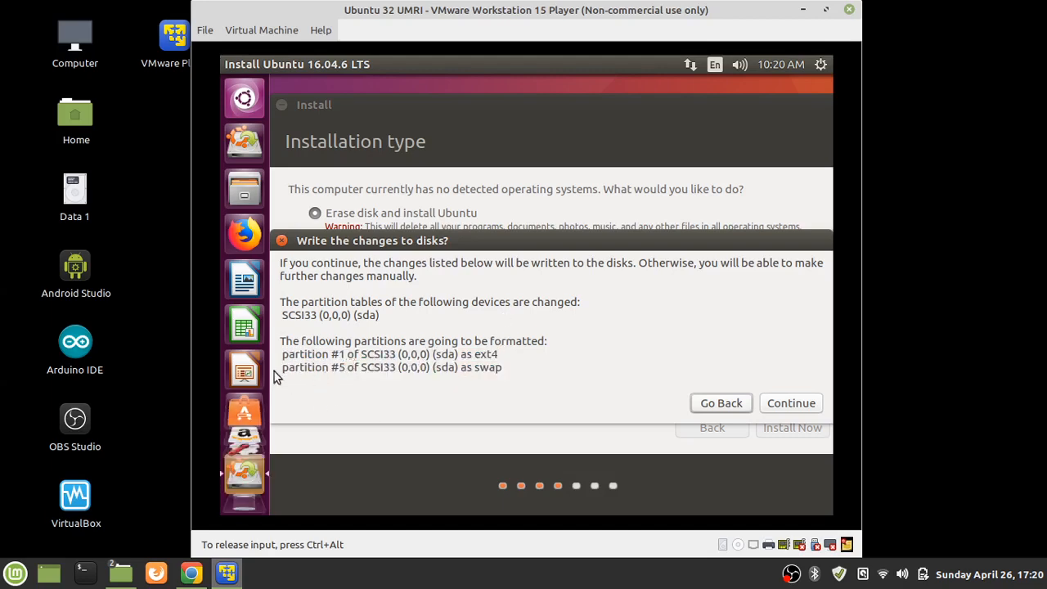
pyautogui.moveTo(281, 370); pyautogui.dragTo(505, 370)
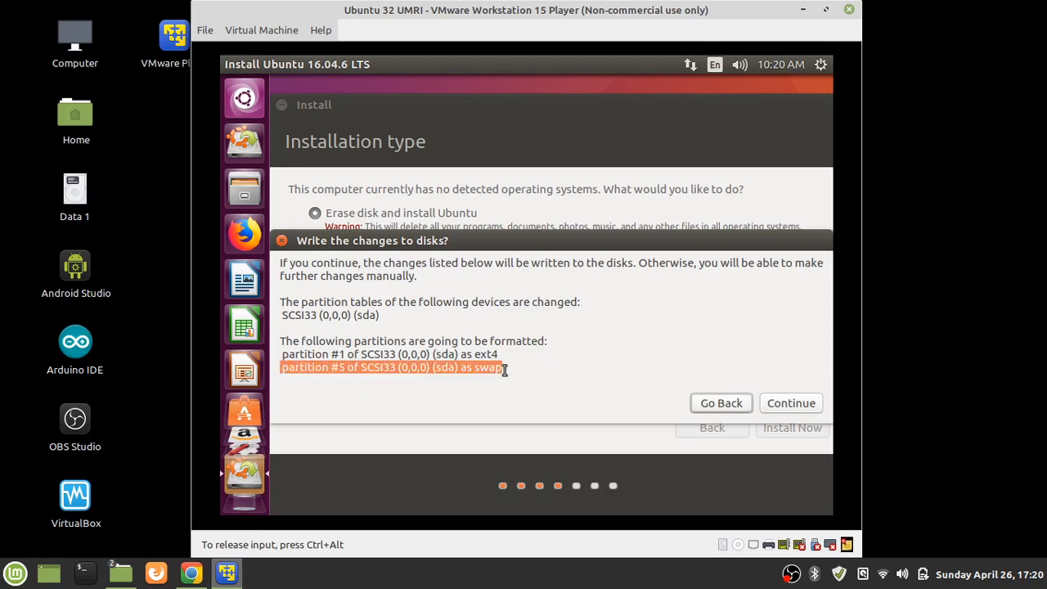
pyautogui.click(507, 369)
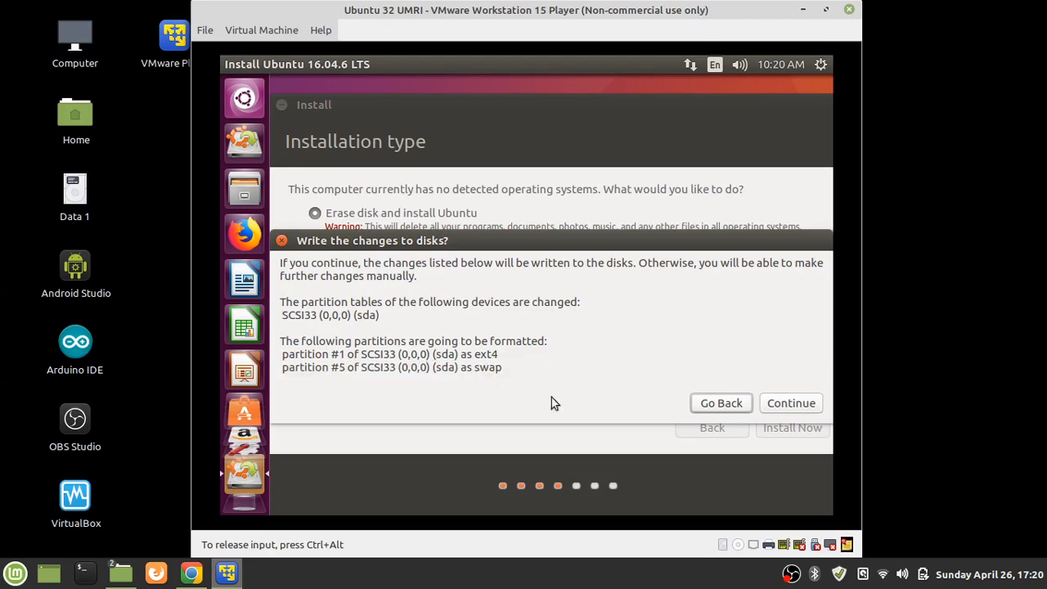
# Confirm writing the disk changes, then replace New York with Jakarta Time as the location
pyautogui.click(805, 414)
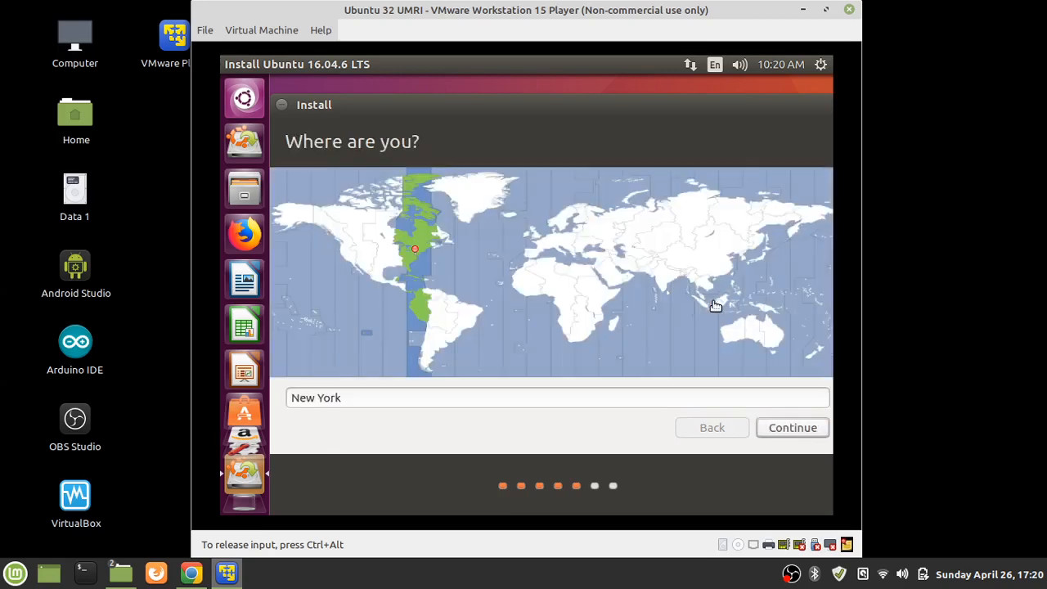
pyautogui.click(352, 395)
pyautogui.tripleClick(352, 395)
pyautogui.write('jaka')
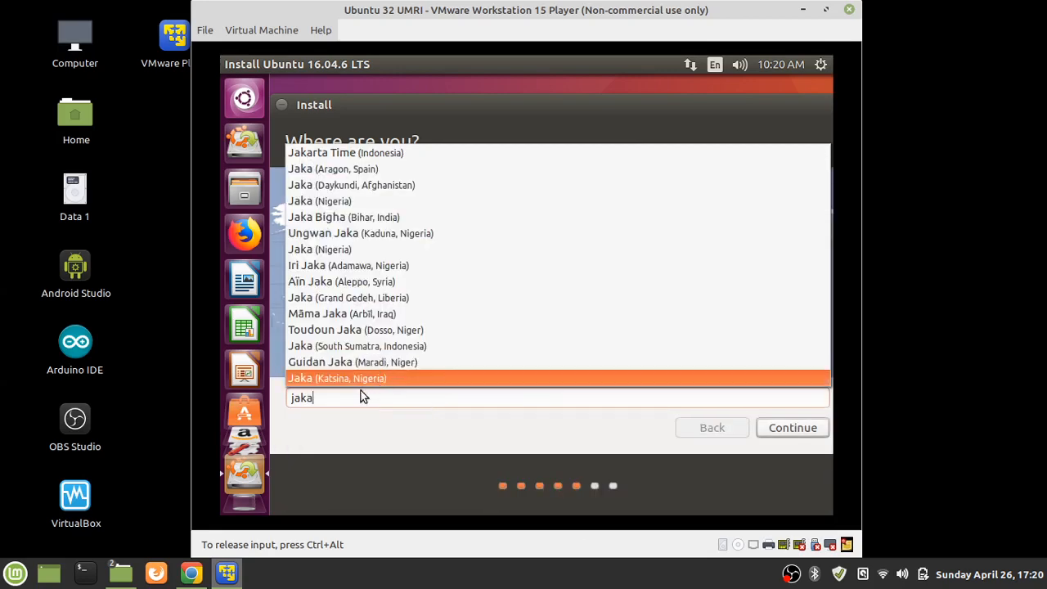
pyautogui.click(396, 152)
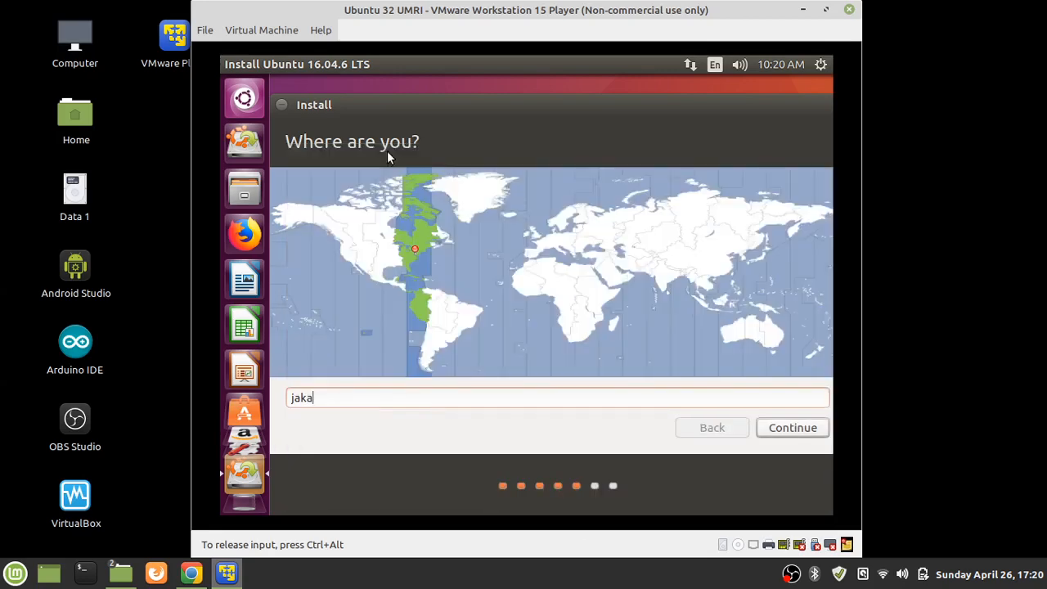
pyautogui.click(784, 427)
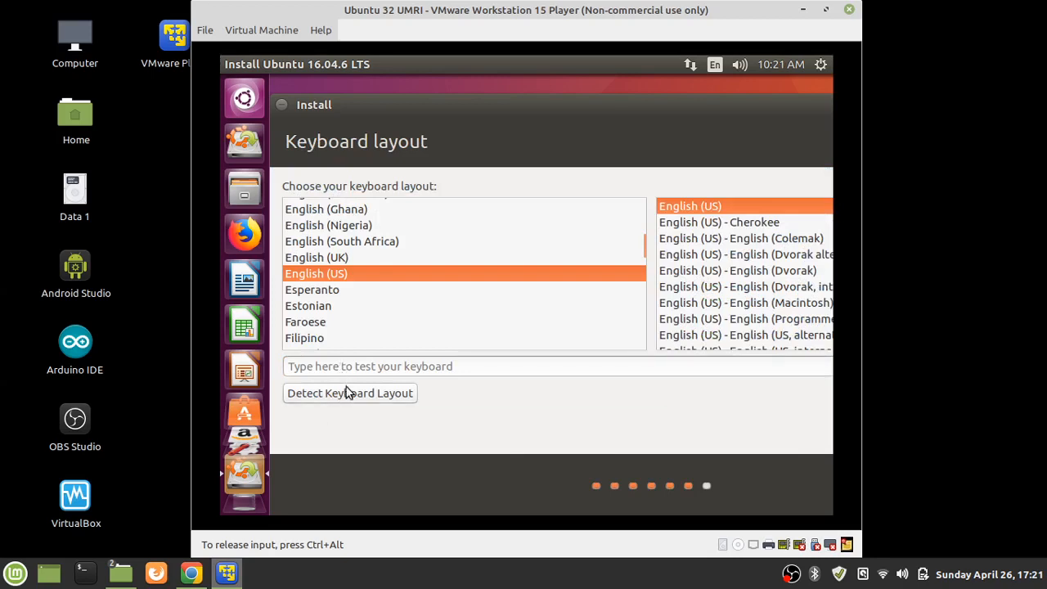
# Test the English (US) keyboard layout by typing 'qwerty' in the test field
pyautogui.click(342, 367)
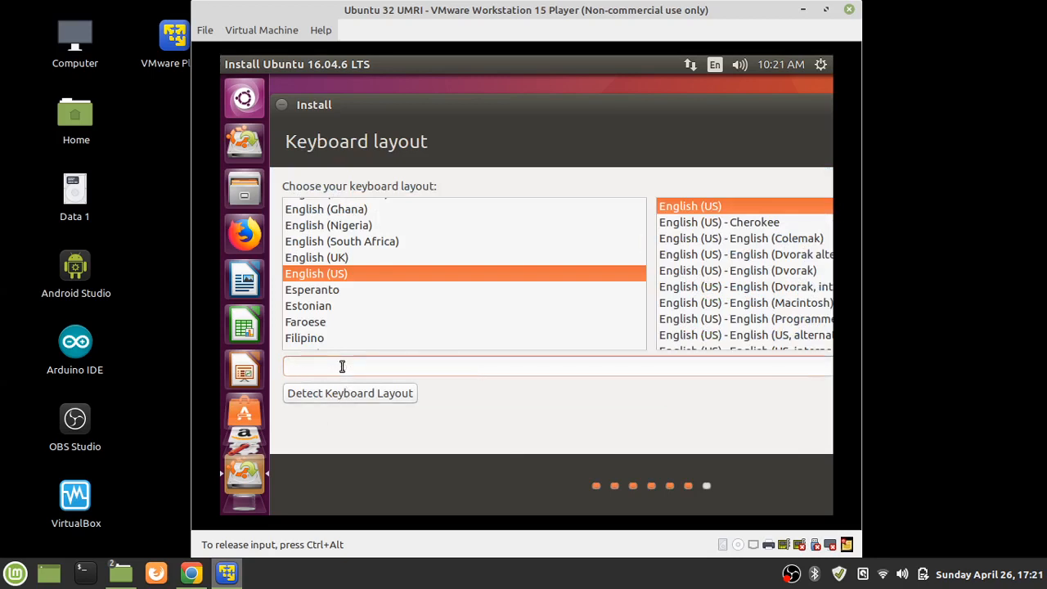
pyautogui.write('qwer')
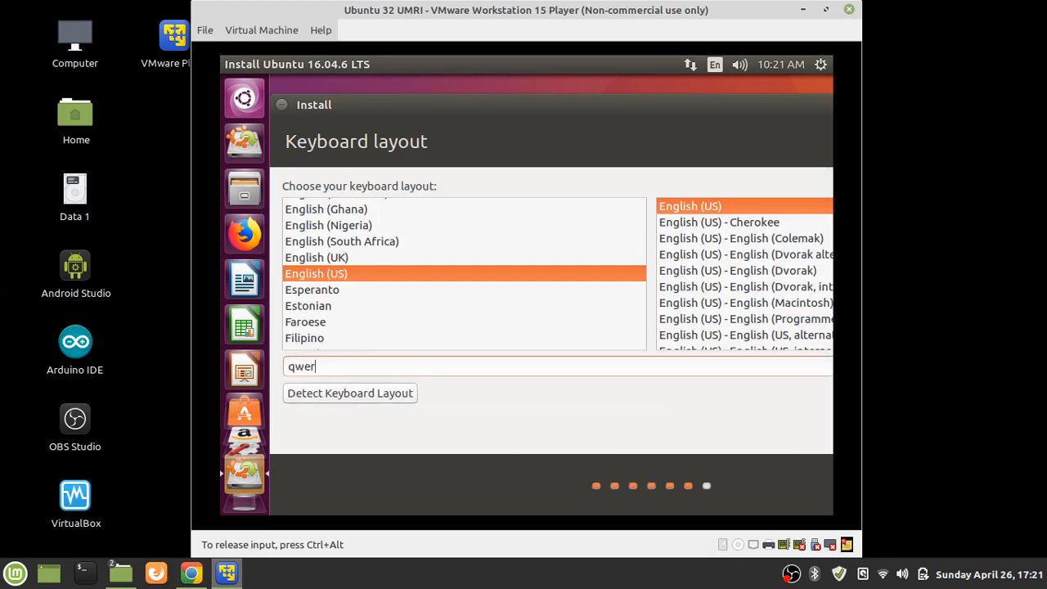
pyautogui.write('ty')
pyautogui.moveTo(701, 100); pyautogui.dragTo(733, 102)
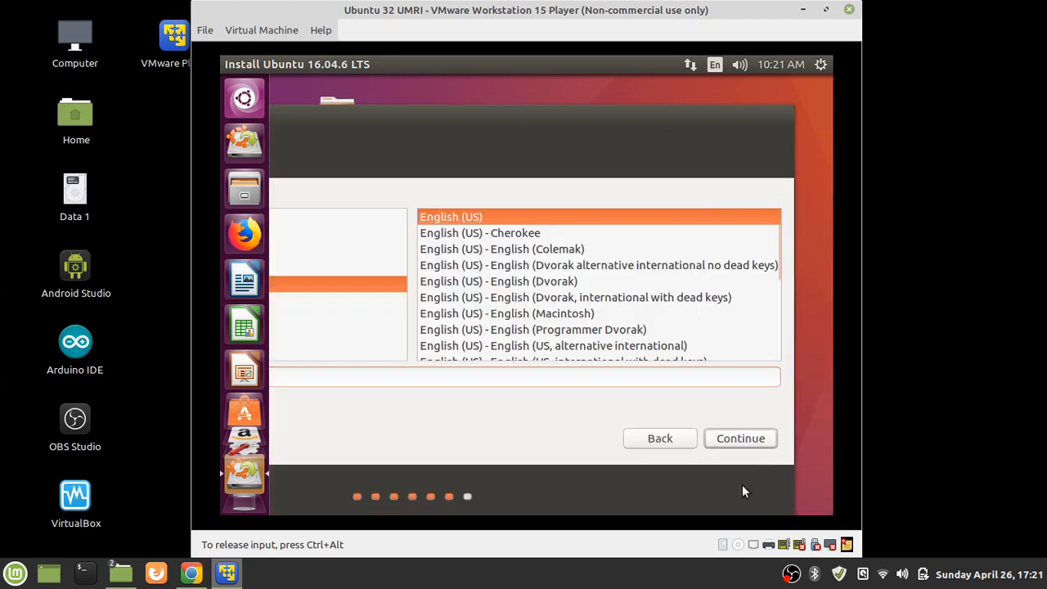
# Accept the keyboard layout, enter the user's name, and change the computer name's ending to VMWARE
pyautogui.click(733, 442)
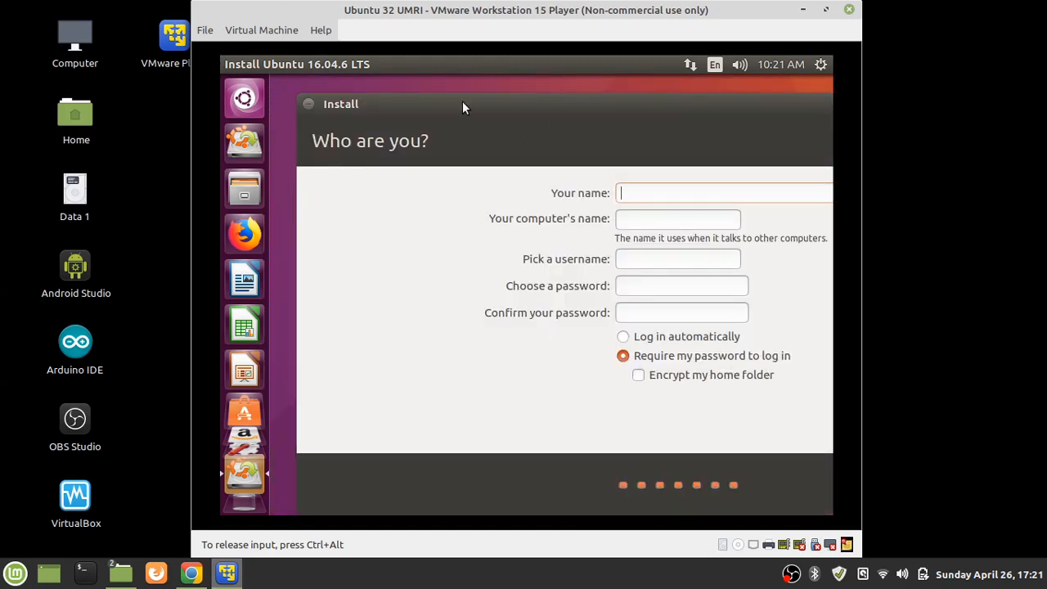
pyautogui.moveTo(453, 106); pyautogui.dragTo(365, 119)
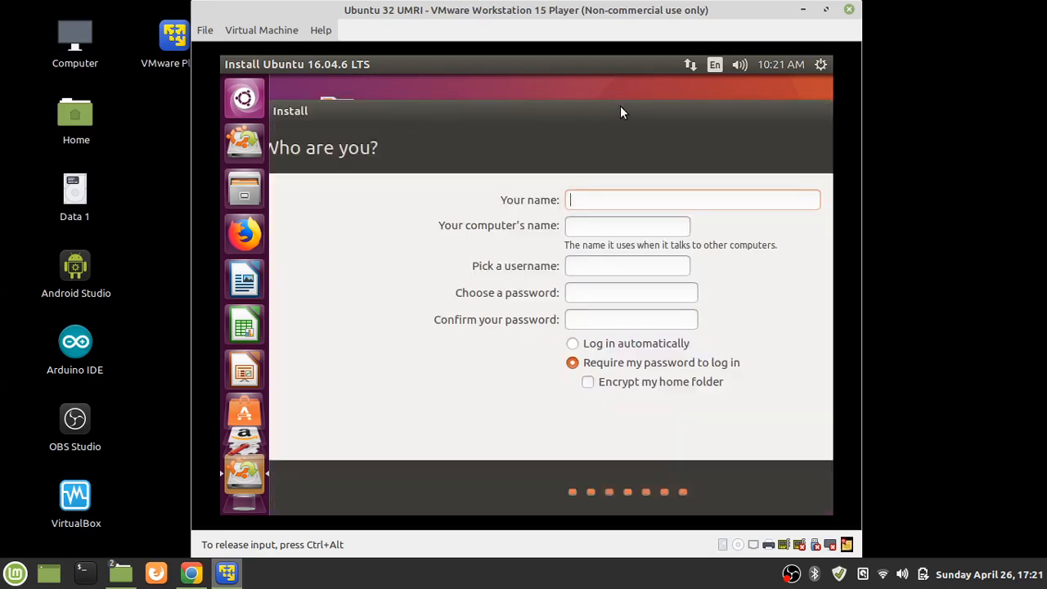
pyautogui.click(273, 30)
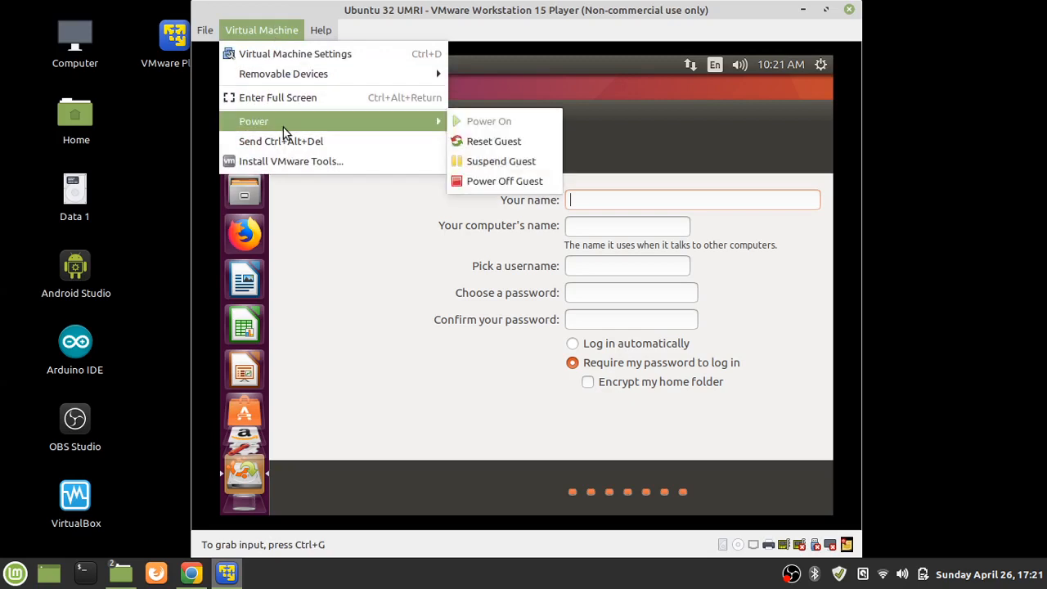
pyautogui.click(594, 114)
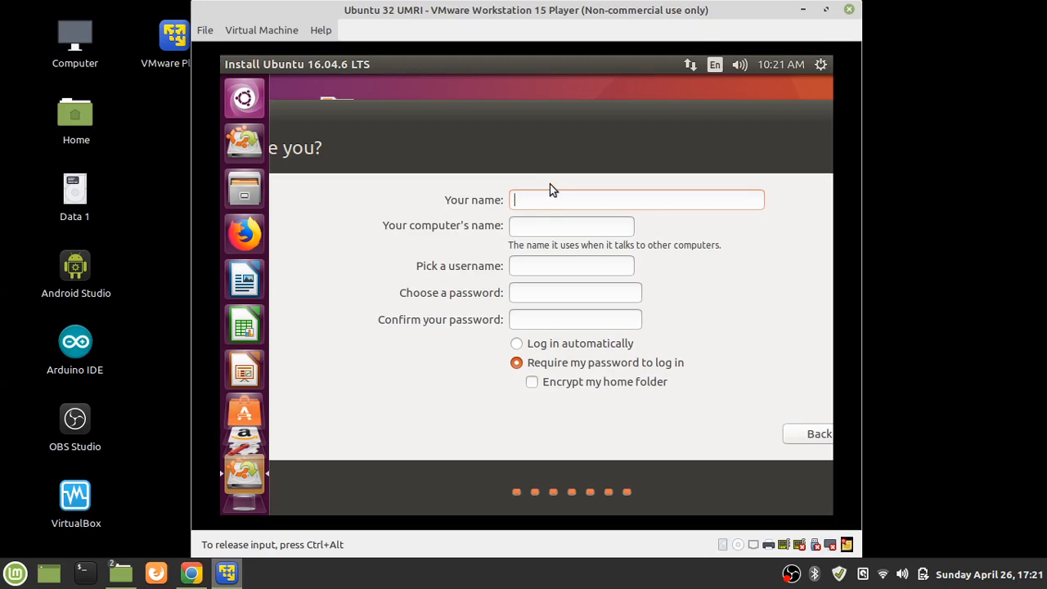
pyautogui.write('mtantaya')
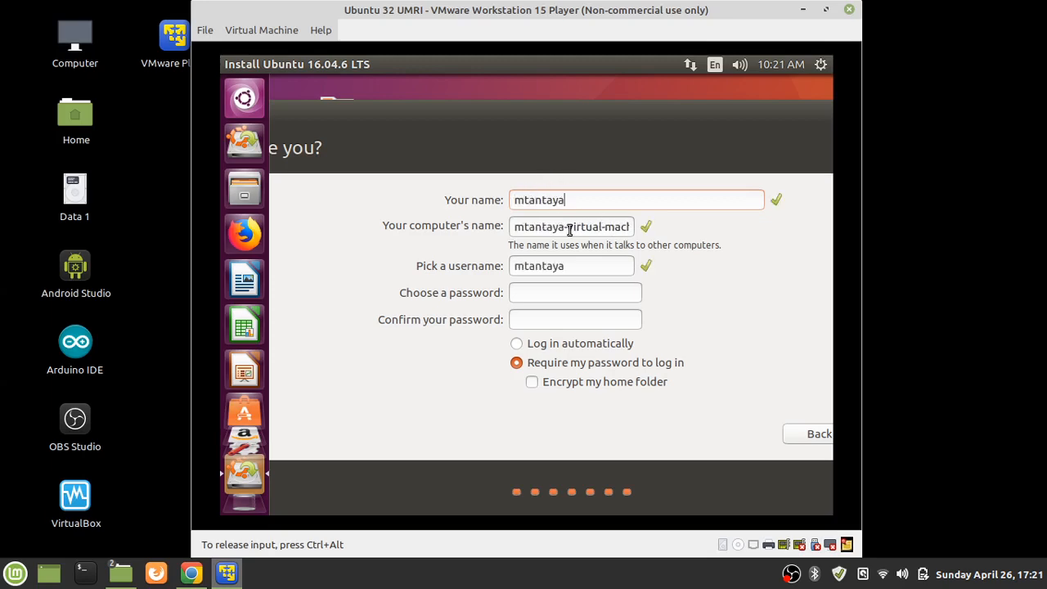
pyautogui.moveTo(568, 226); pyautogui.dragTo(615, 243)
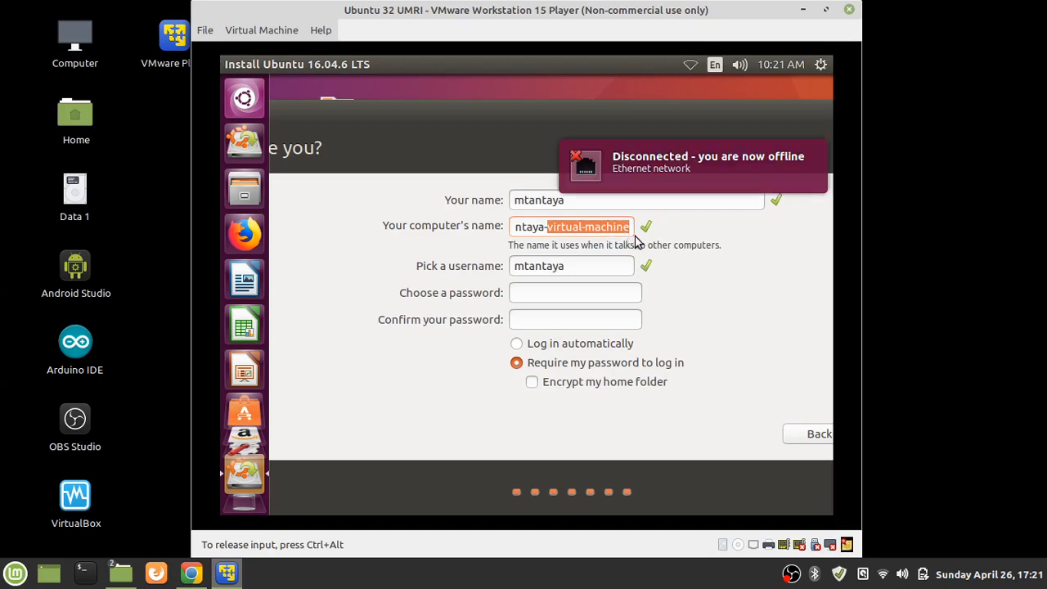
pyautogui.write('VMWARE')
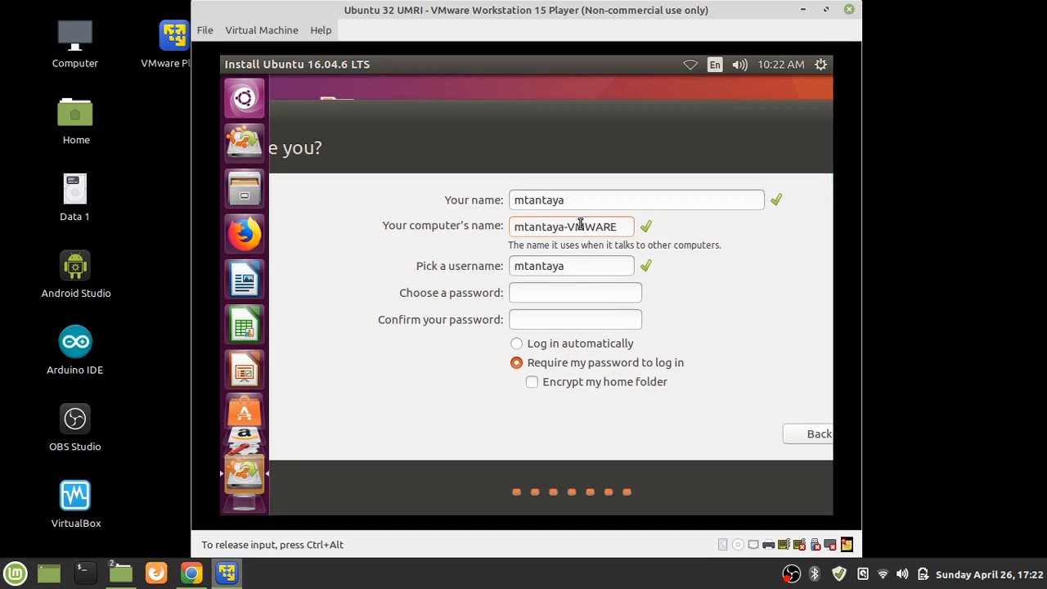
# Type the account password into both password fields and toggle the home folder encryption option
pyautogui.click(531, 292)
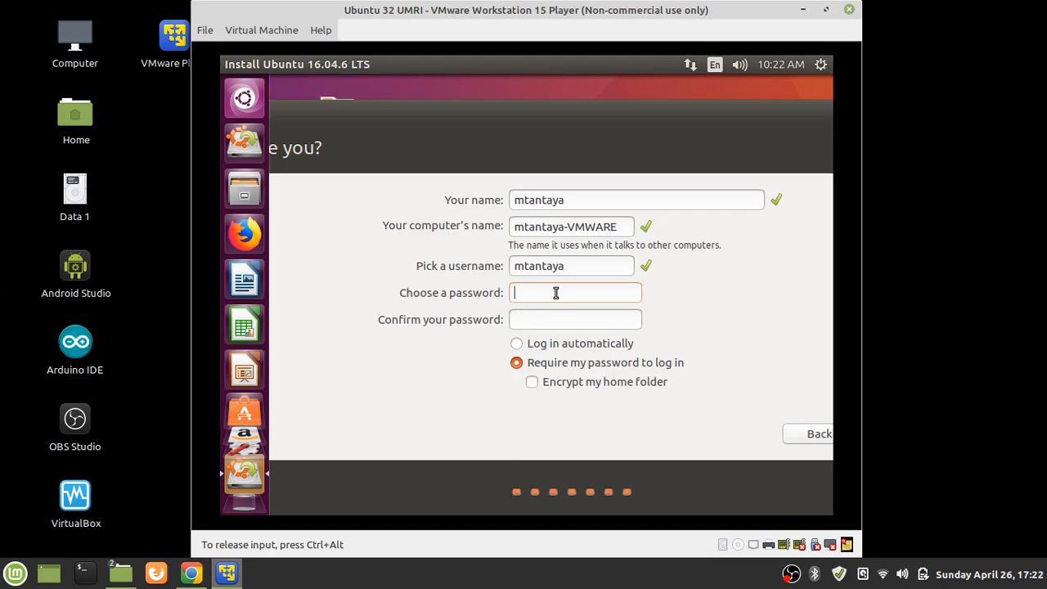
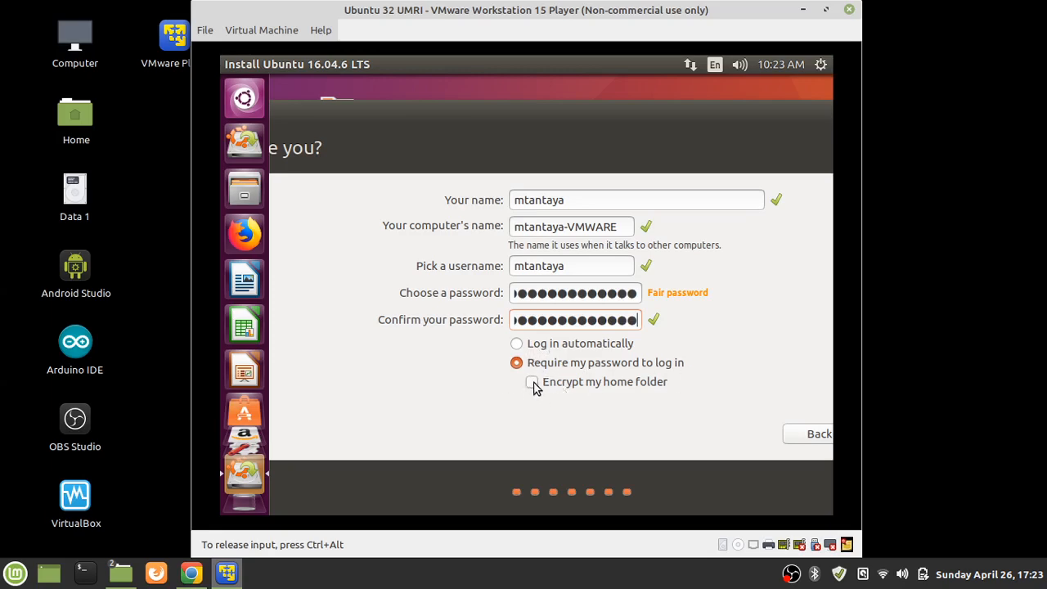
pyautogui.click(533, 384)
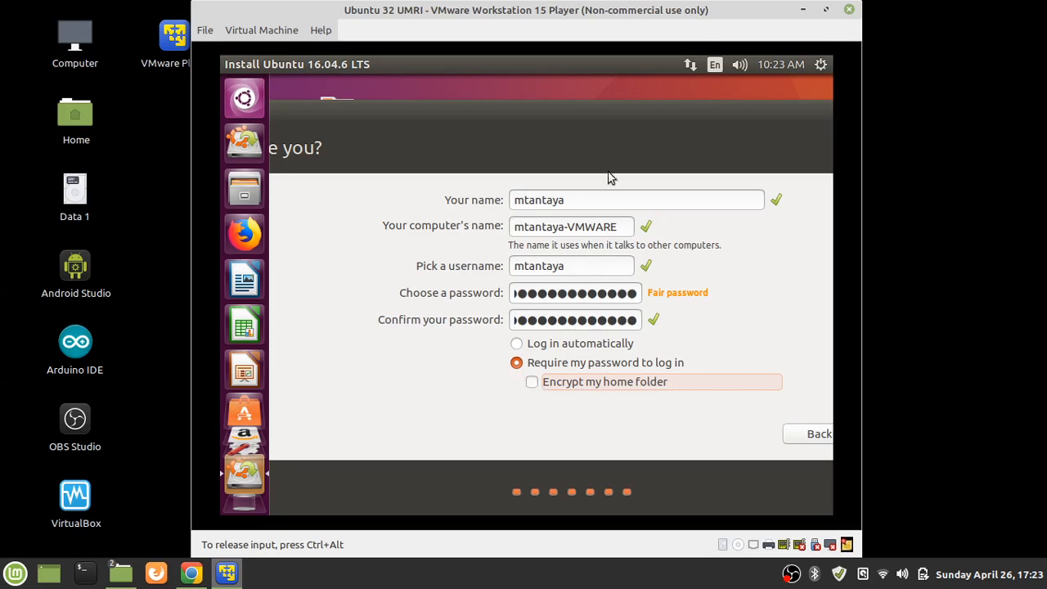
pyautogui.moveTo(637, 115); pyautogui.dragTo(684, 124)
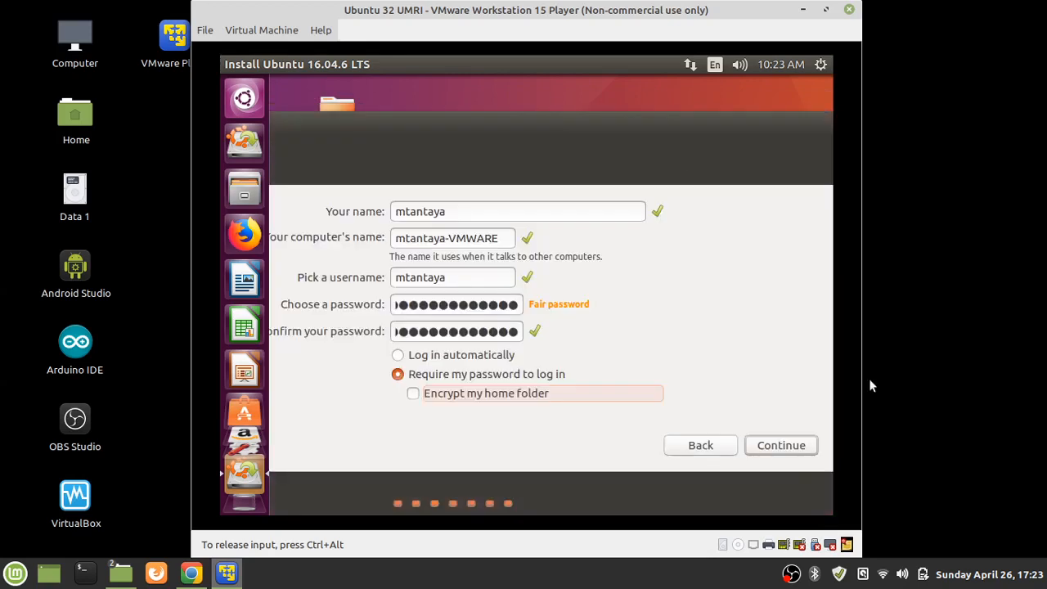
# Accept the account details and let the Ubuntu 16.04.6 installation run until complete
pyautogui.click(778, 451)
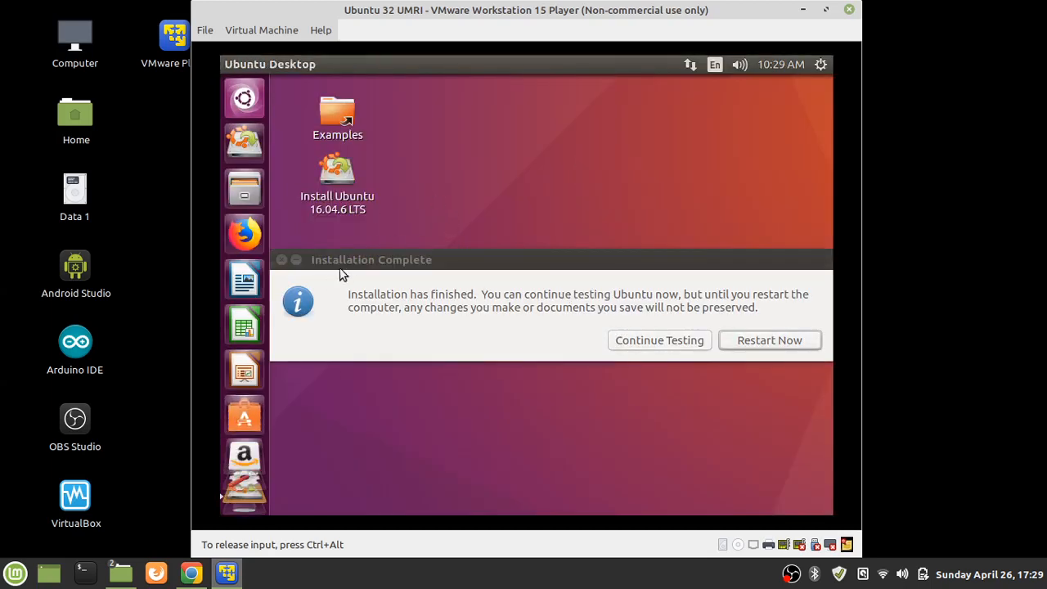
# Choose Continue Testing on the completion notice, then pick Shut Down... from the top-panel gear menu
pyautogui.click(371, 261)
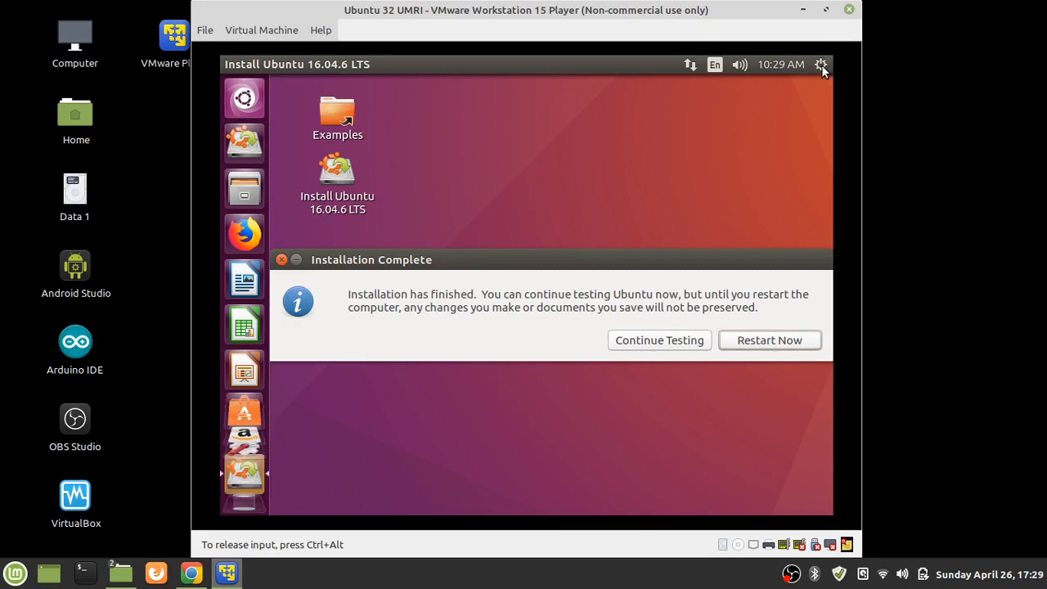
pyautogui.click(666, 347)
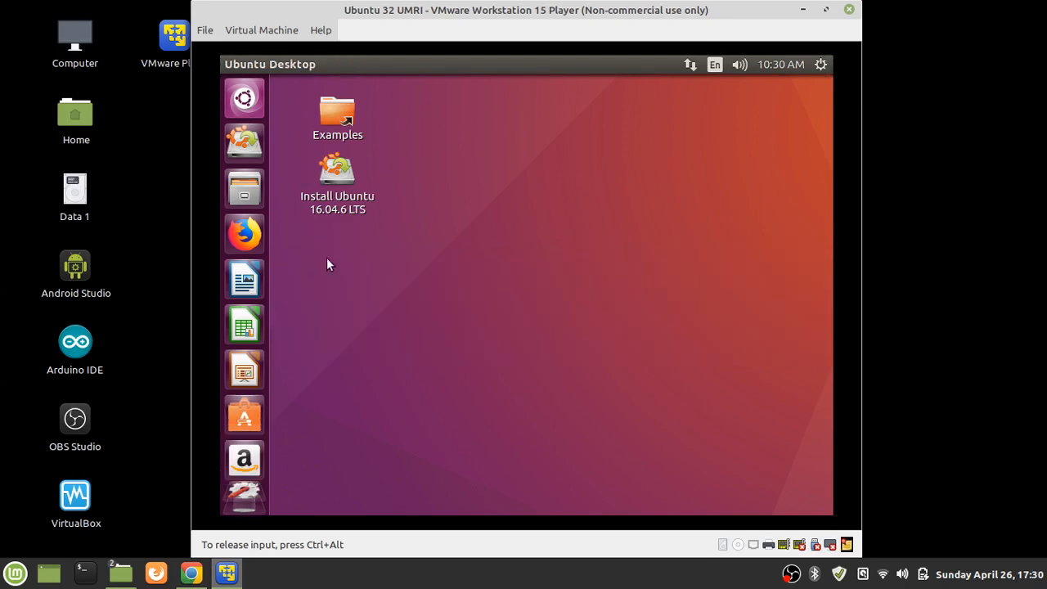
pyautogui.click(244, 99)
pyautogui.click(239, 105)
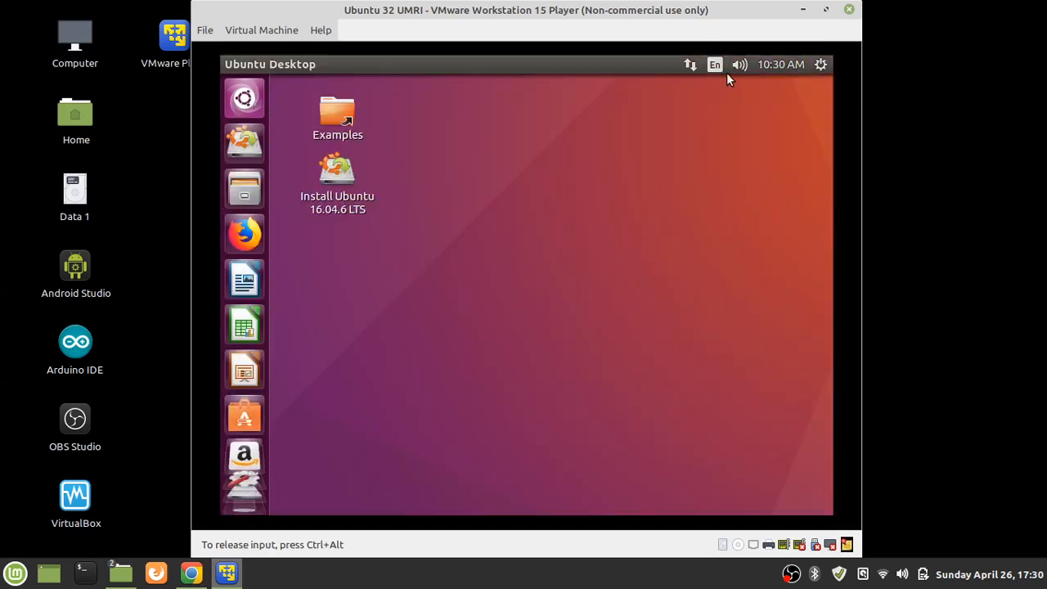
pyautogui.click(819, 65)
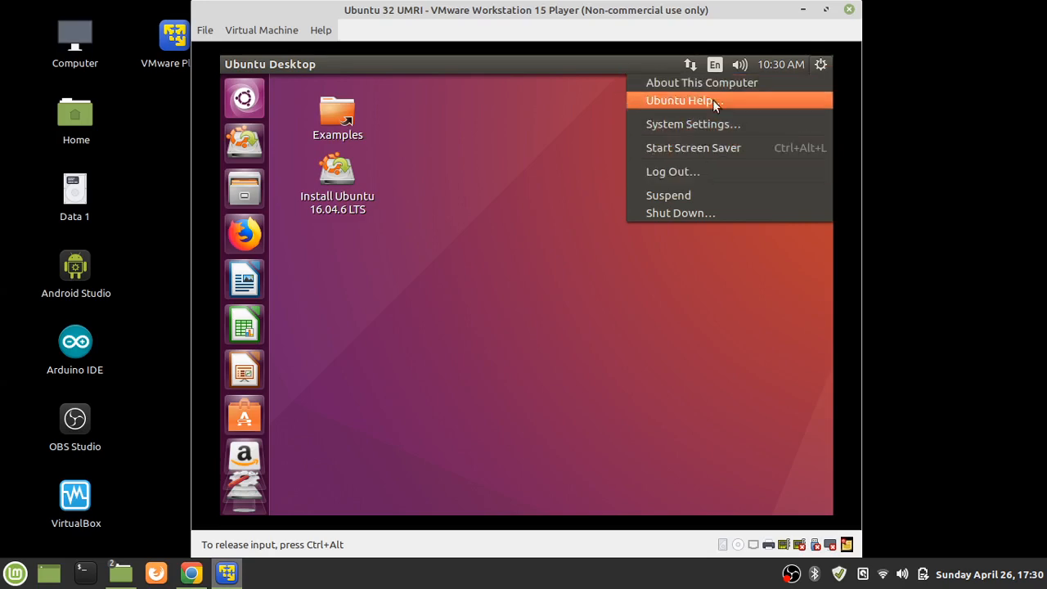
pyautogui.click(687, 215)
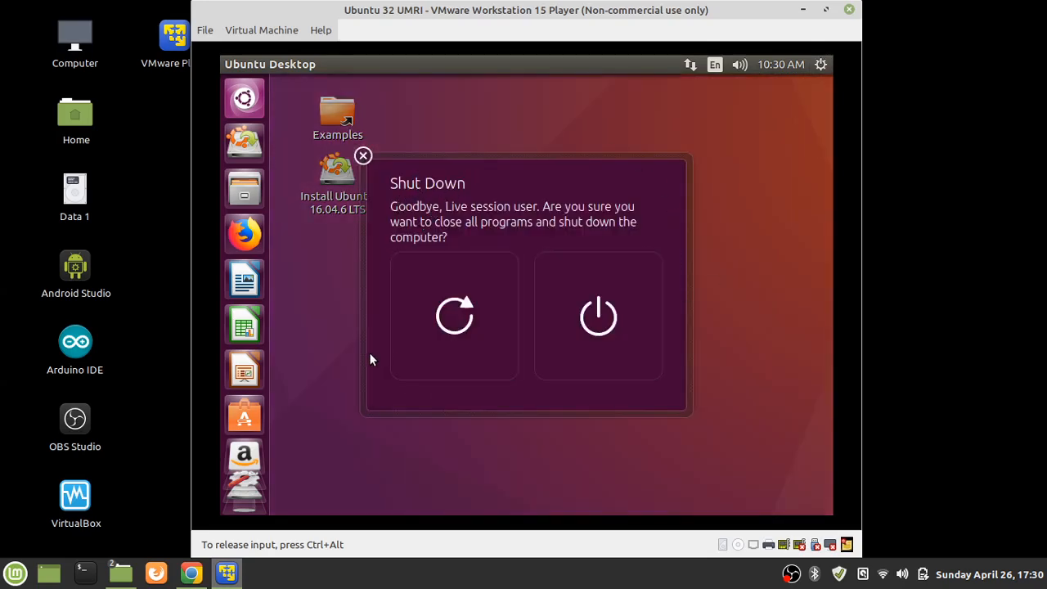
# Restart the VM and confirm past the 'remove installation medium' prompt to reach the Ubuntu 16.04 login screen
pyautogui.click(458, 310)
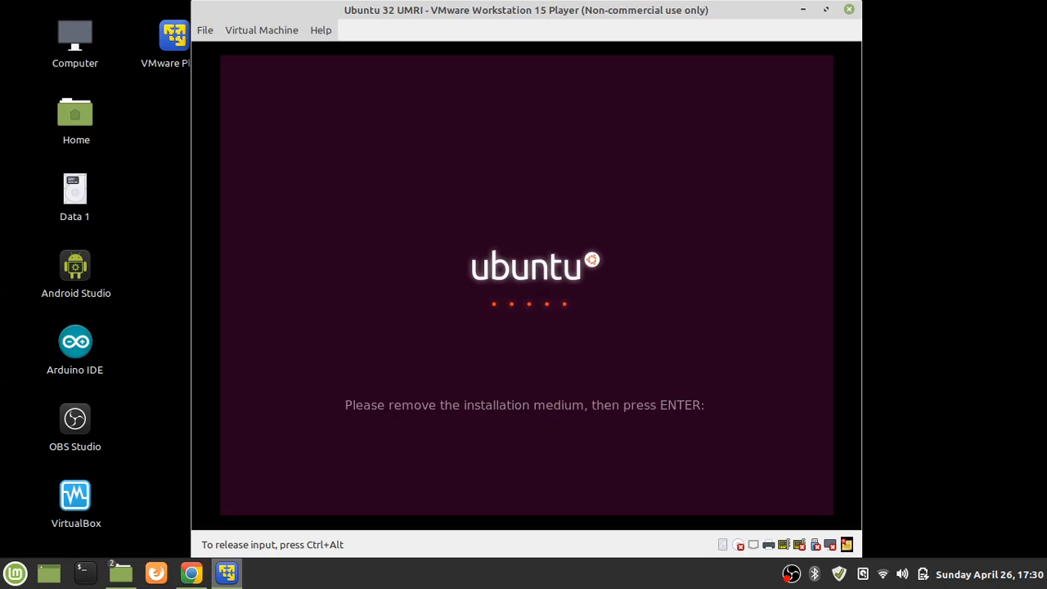
pyautogui.press('Return')
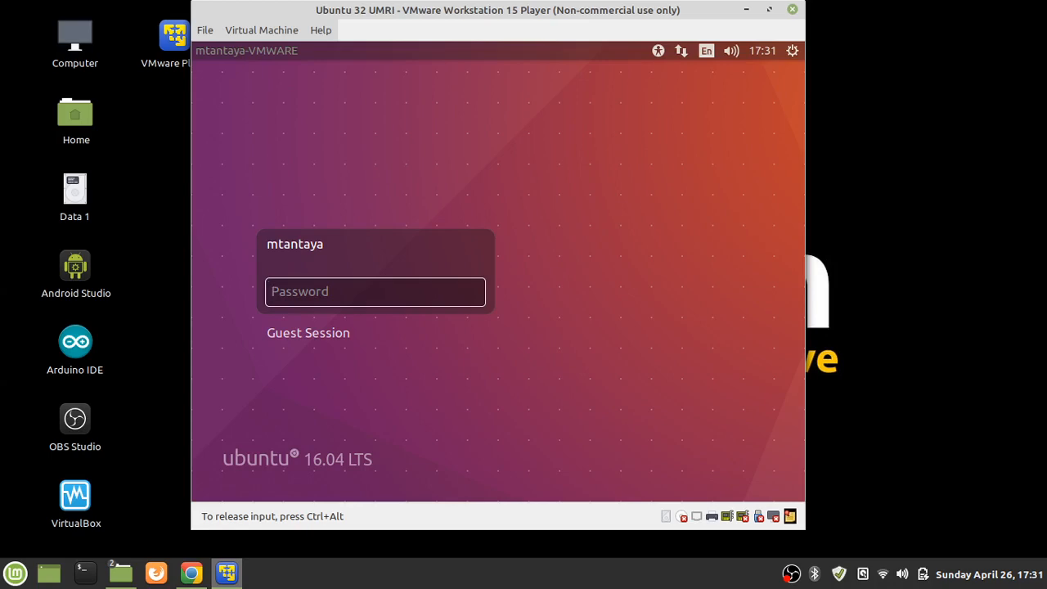
# Enter the account password at the Ubuntu login screen to reach the desktop
pyautogui.write('**************')
pyautogui.press('Return')
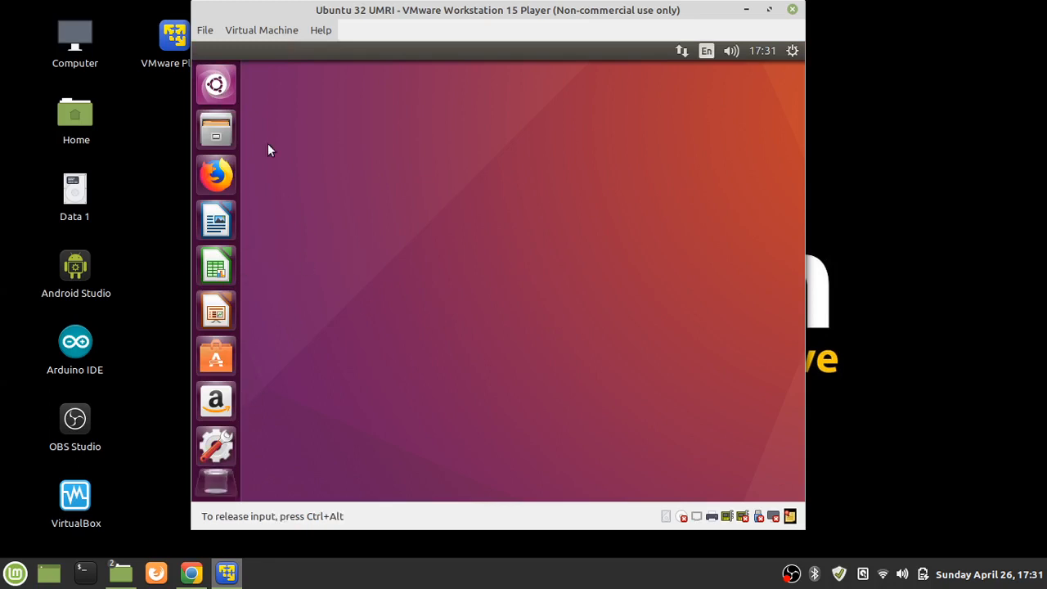
# Bring up the desktop context menu a few times, then dismiss it
pyautogui.rightClick(578, 121)
pyautogui.rightClick(497, 117)
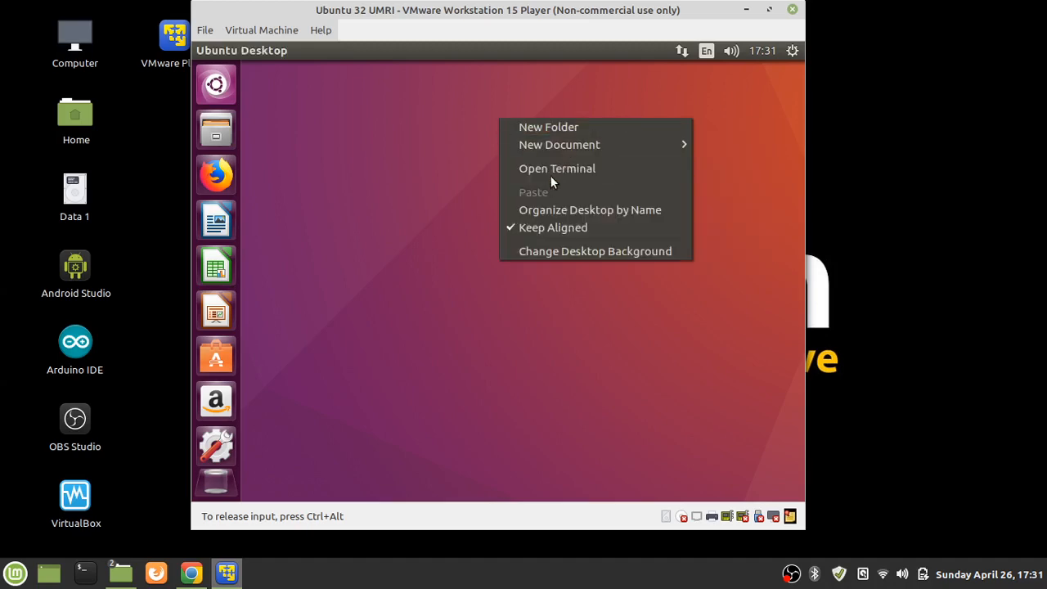
pyautogui.rightClick(580, 74)
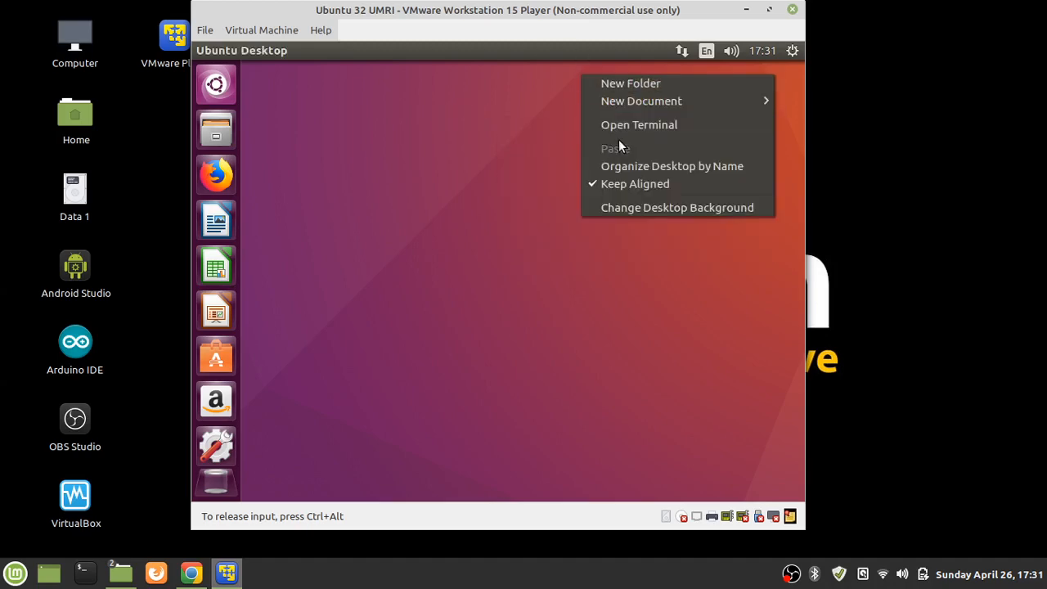
pyautogui.click(450, 120)
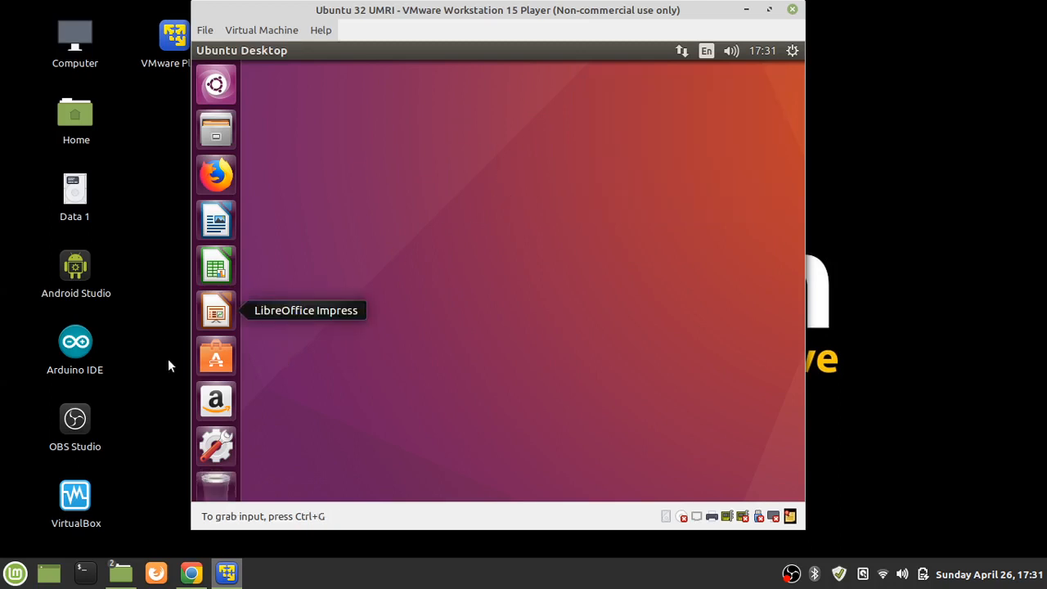
# Launch System Settings from the launcher, reposition its window and maximize it
pyautogui.click(223, 446)
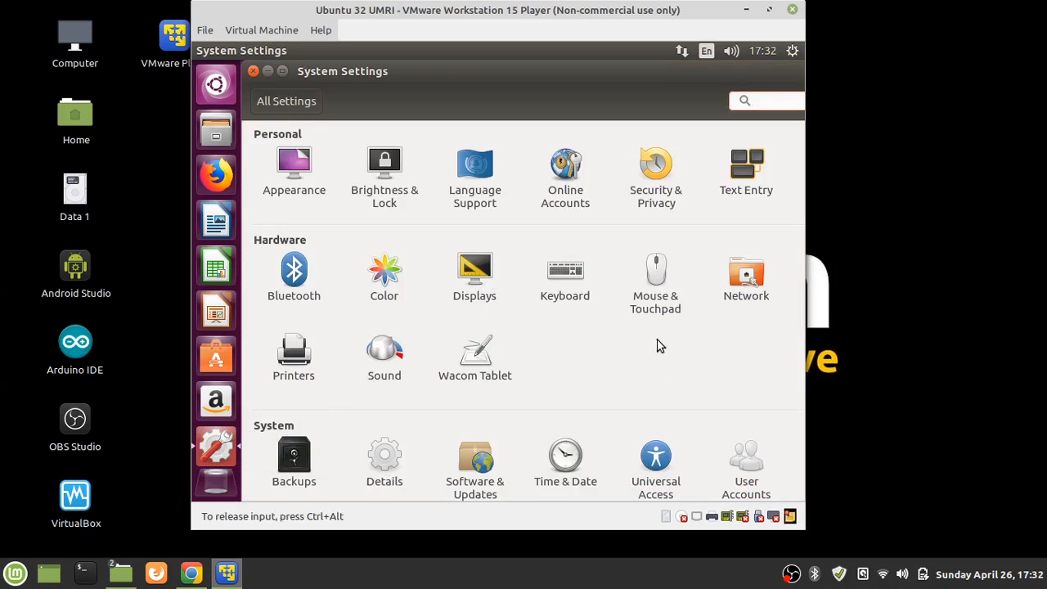
pyautogui.scroll(-1, 691, 379)
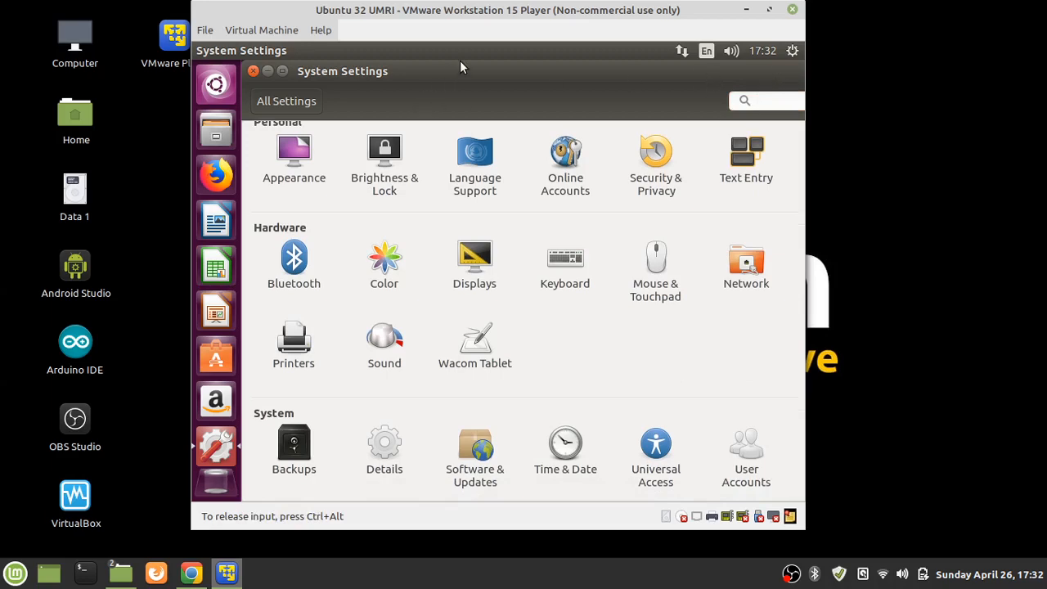
pyautogui.moveTo(467, 72); pyautogui.dragTo(615, 140)
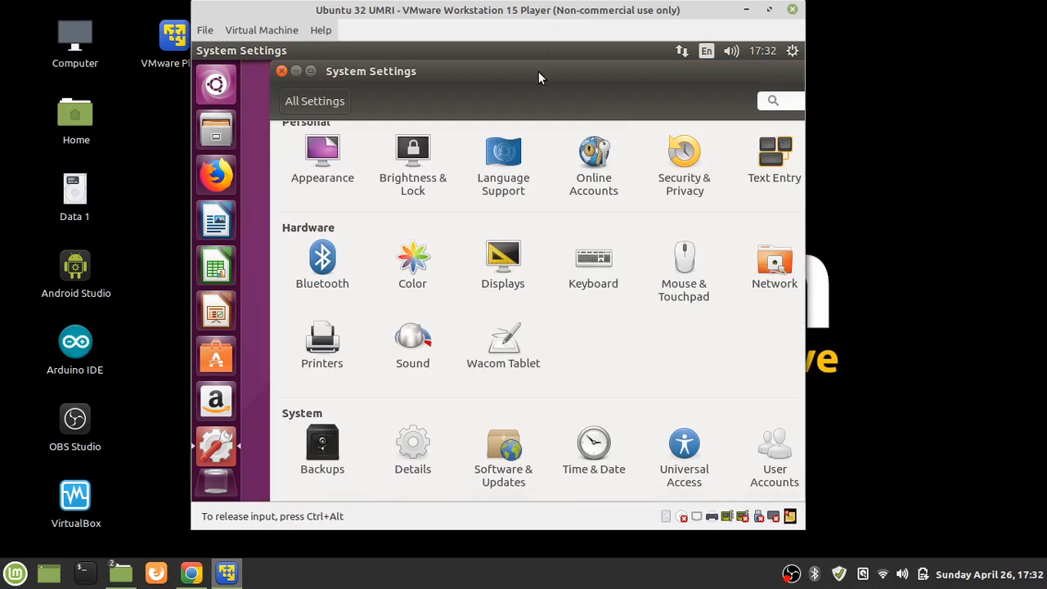
pyautogui.moveTo(539, 71); pyautogui.dragTo(200, 128)
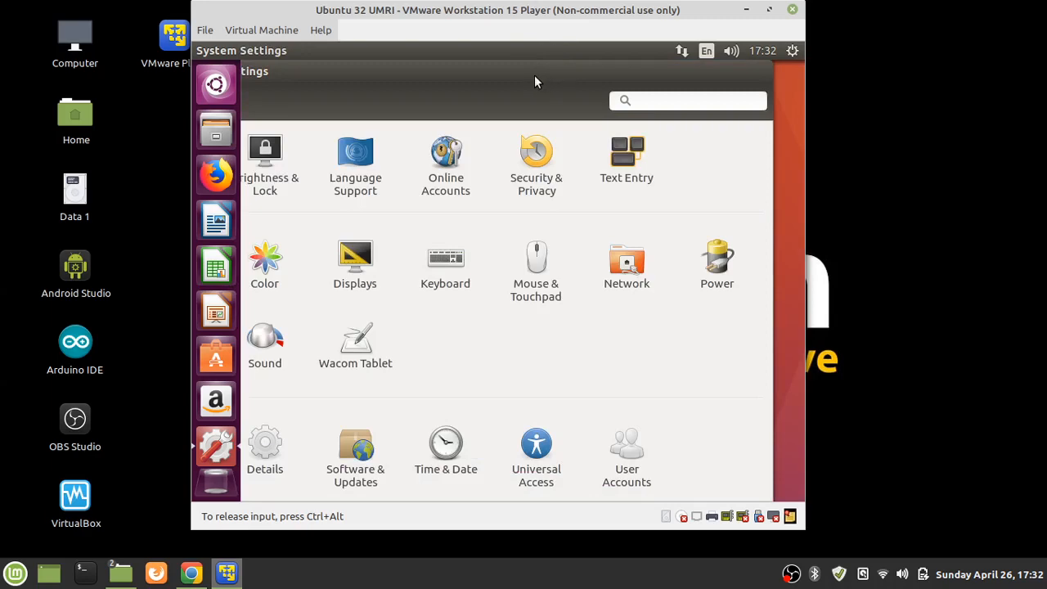
pyautogui.moveTo(534, 74); pyautogui.dragTo(364, 121)
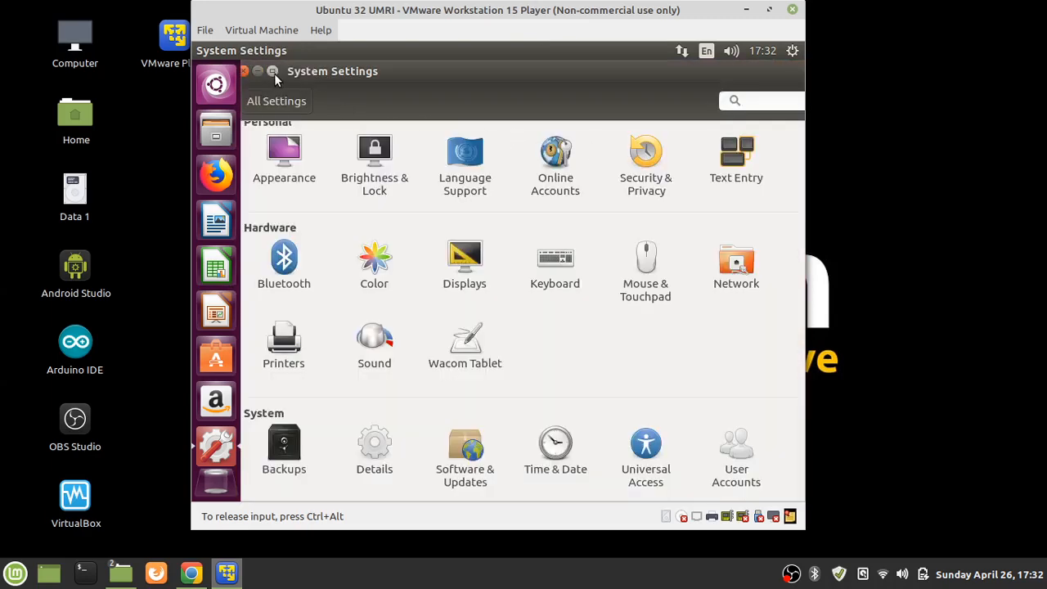
pyautogui.click(273, 72)
pyautogui.click(273, 151)
# Open the Details page, un-maximize it and resize the window to show the Overview
pyautogui.click(377, 453)
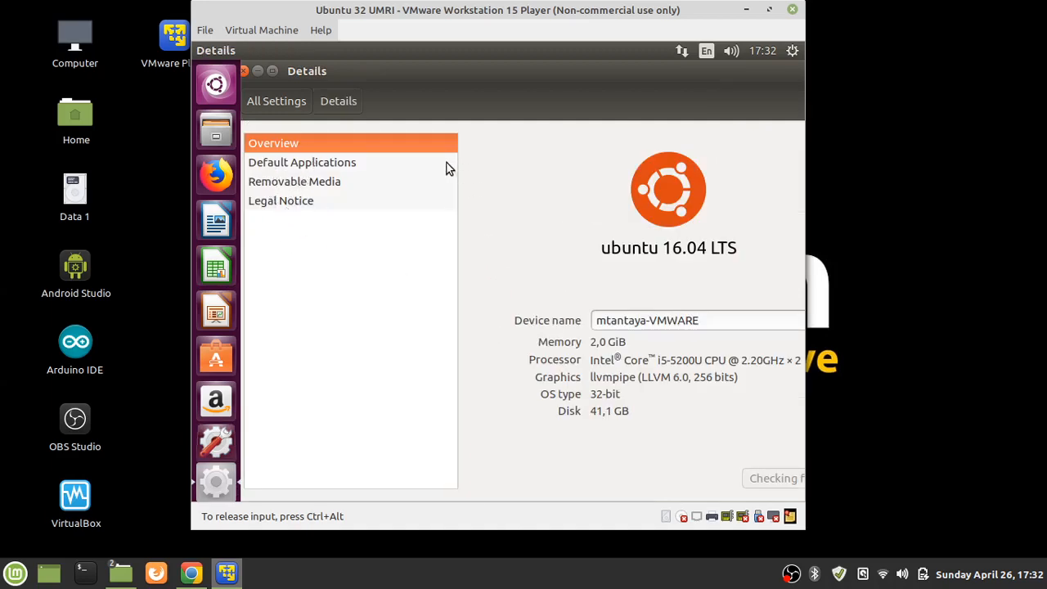
pyautogui.click(271, 74)
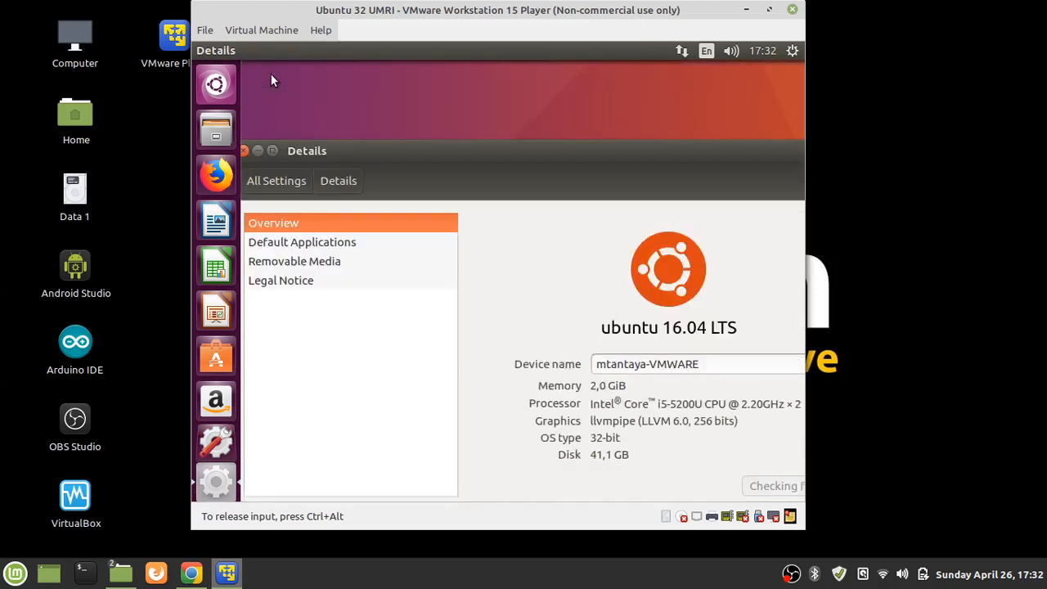
pyautogui.moveTo(379, 145); pyautogui.dragTo(321, 115)
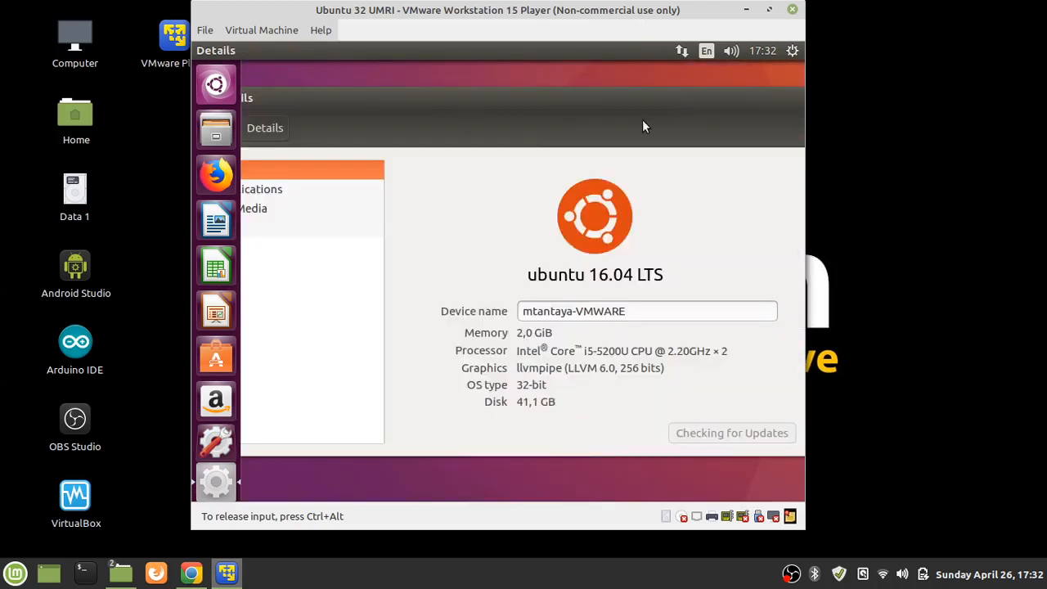
pyautogui.moveTo(681, 92); pyautogui.dragTo(654, 115)
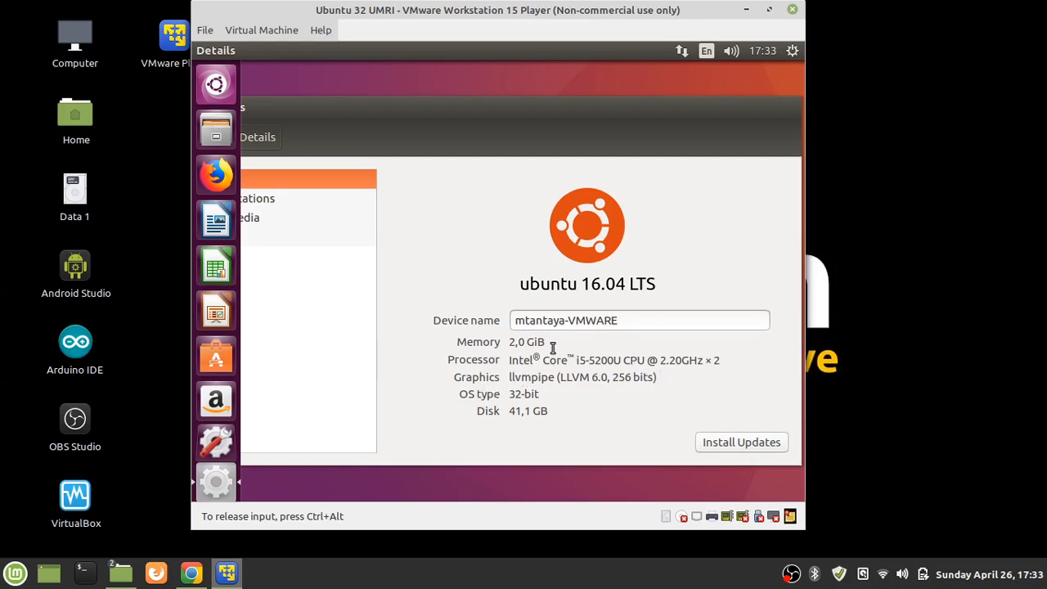
# Highlight the 32-bit OS type value, then reposition the Details window into full view
pyautogui.moveTo(514, 394); pyautogui.dragTo(538, 411)
pyautogui.click(542, 412)
pyautogui.moveTo(496, 119); pyautogui.dragTo(644, 120)
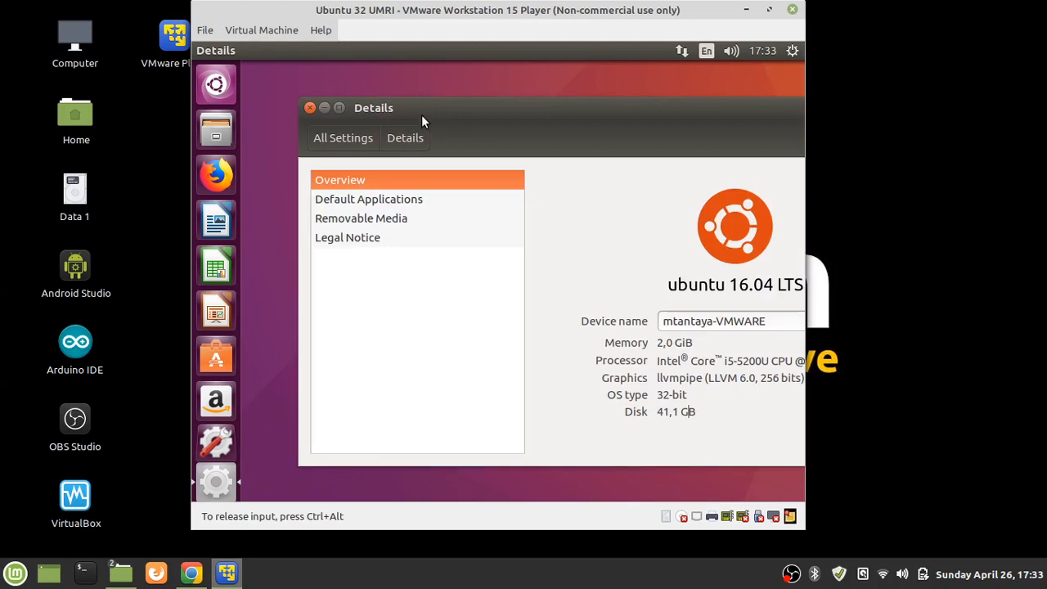
pyautogui.moveTo(428, 108); pyautogui.dragTo(405, 99)
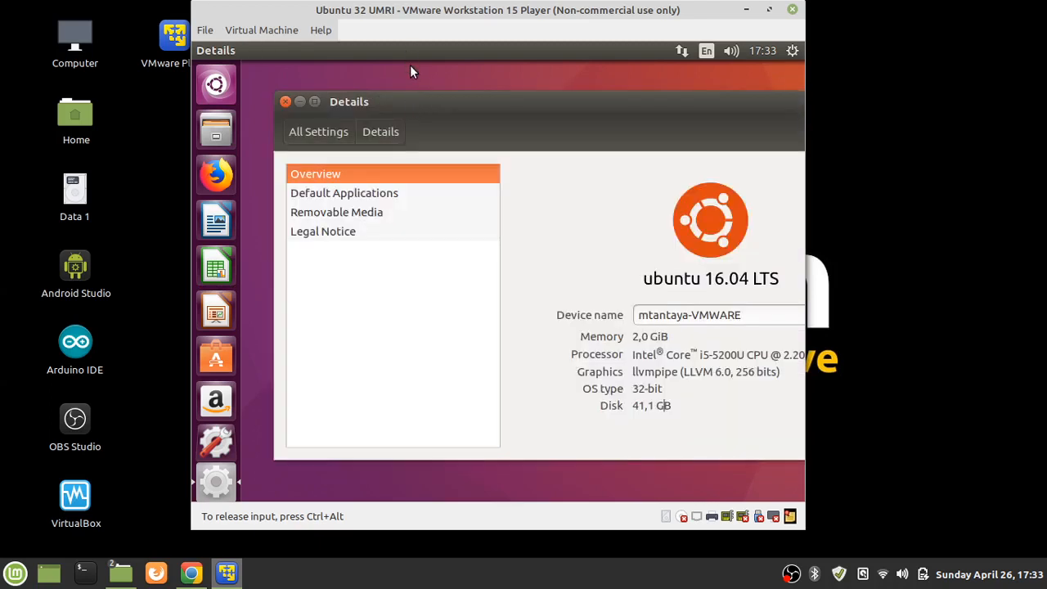